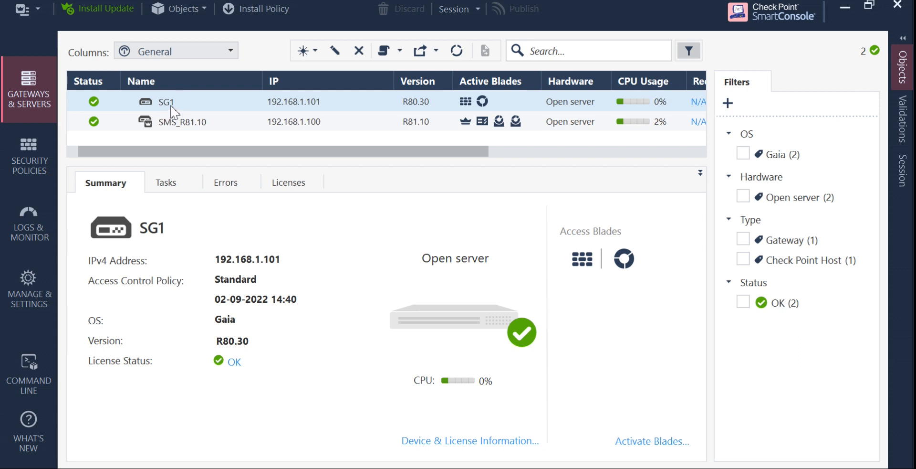
{"action": "double_click", "coordinate": [213, 102]}
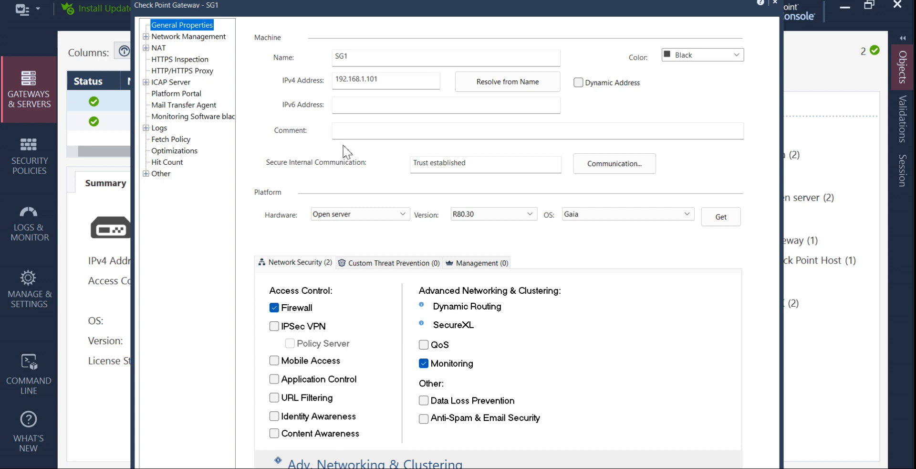
{"action": "left_click", "coordinate": [168, 38]}
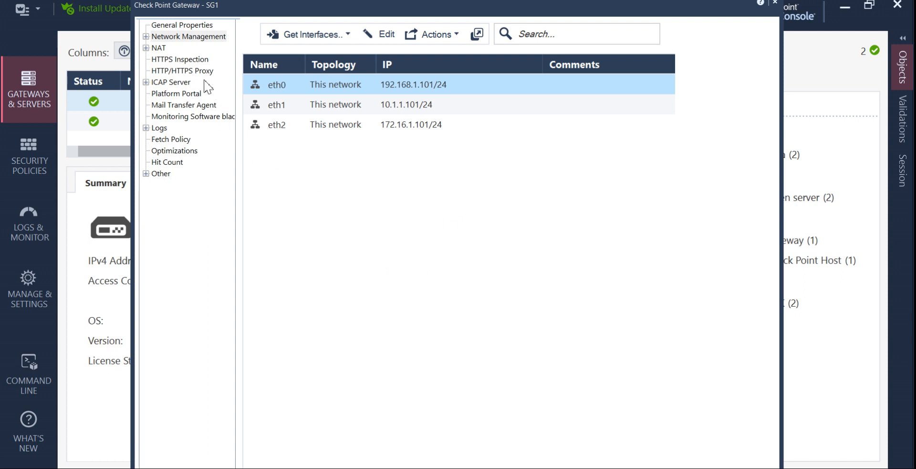
{"action": "left_click", "coordinate": [146, 37]}
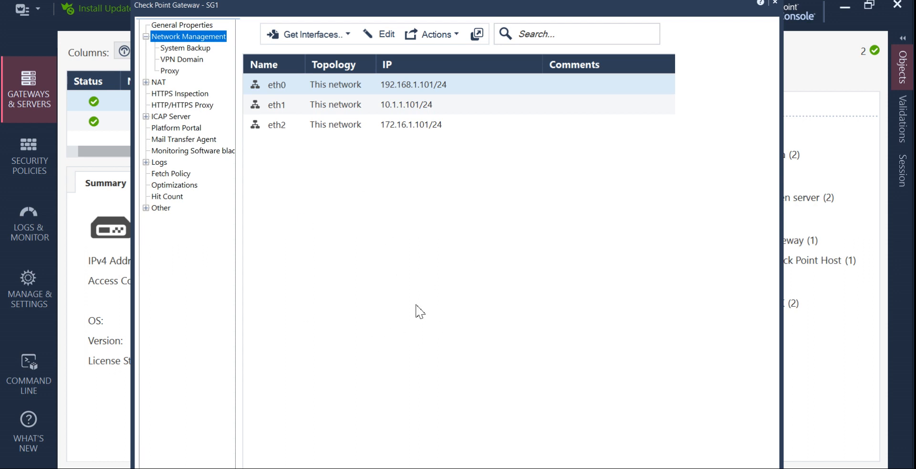
{"action": "left_click", "coordinate": [187, 60]}
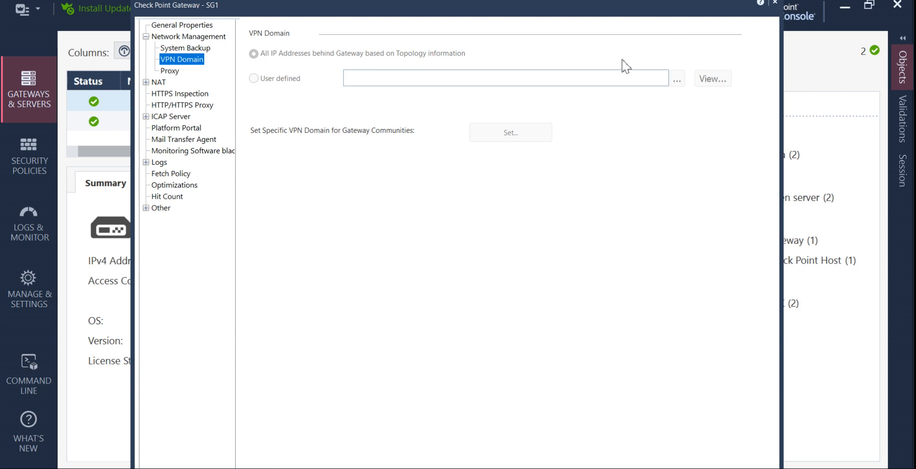
{"action": "left_click", "coordinate": [775, 5]}
Enable the IPSec VPN blade in SG1's General Properties and move the window aside.
{"action": "double_click", "coordinate": [174, 101]}
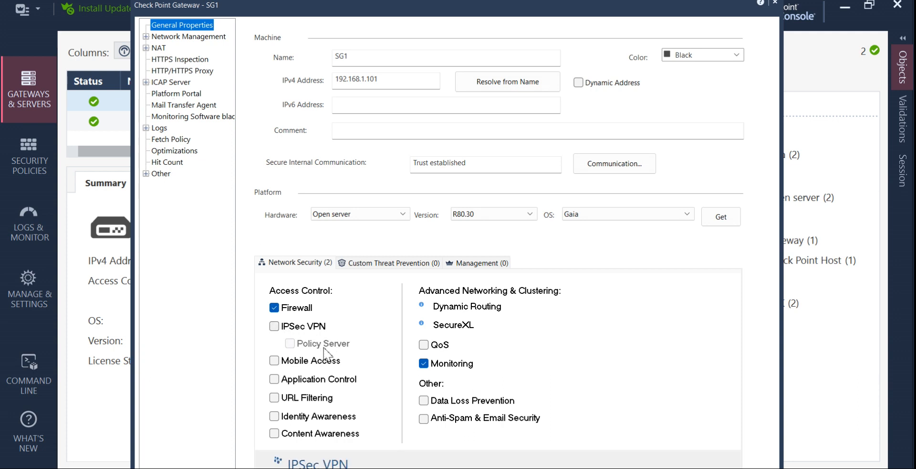
{"action": "left_click", "coordinate": [277, 328]}
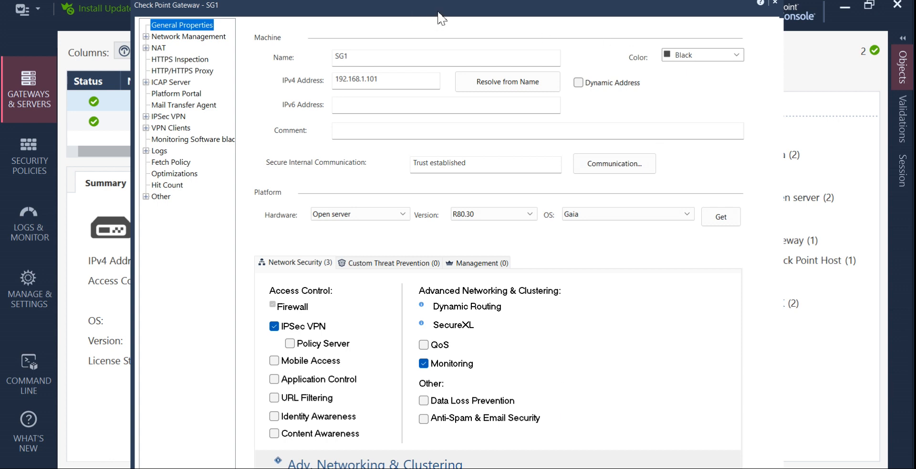
{"action": "left_click_drag", "start_coordinate": [441, 19], "coordinate": [915, 107]}
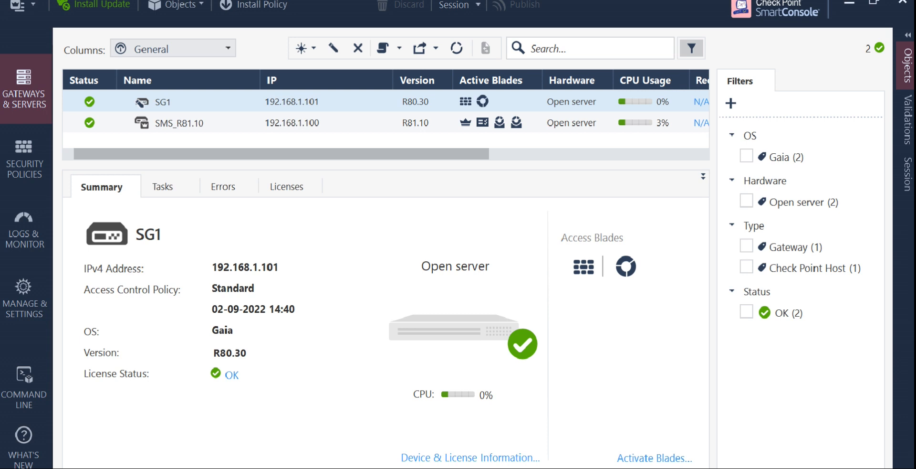
Choose Publish & Install to publish SG1's pending change before installing policy.
{"action": "left_click", "coordinate": [273, 5]}
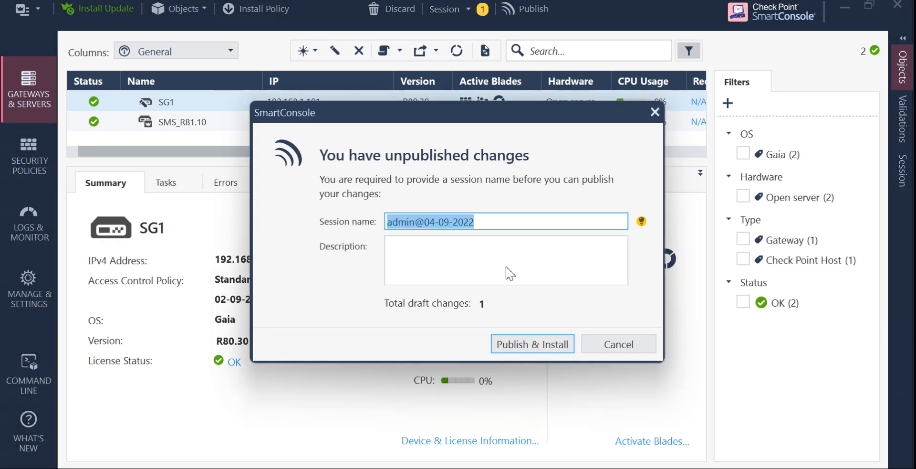
{"action": "left_click", "coordinate": [530, 344]}
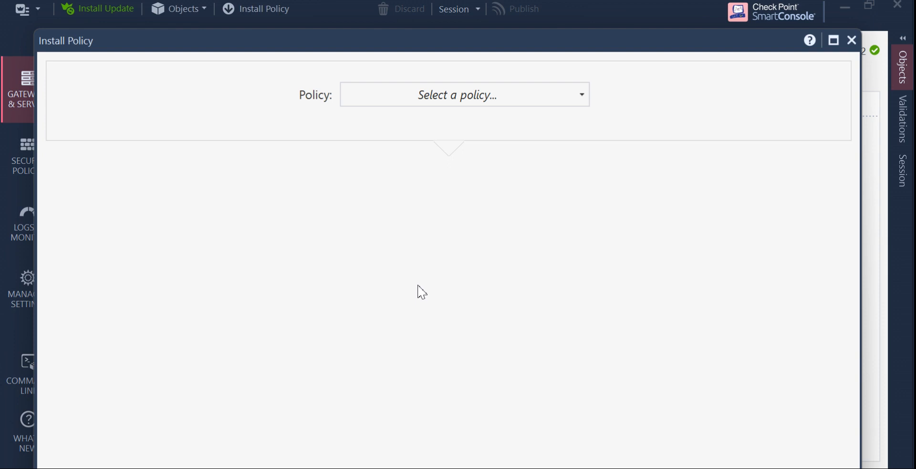
Pick the Standard policy from the Install Policy window's Policy list.
{"action": "left_click", "coordinate": [581, 103]}
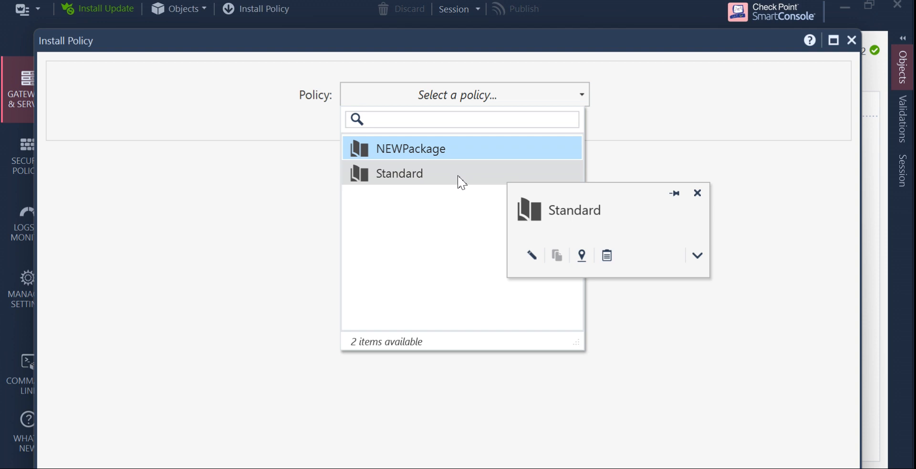
{"action": "left_click", "coordinate": [460, 180]}
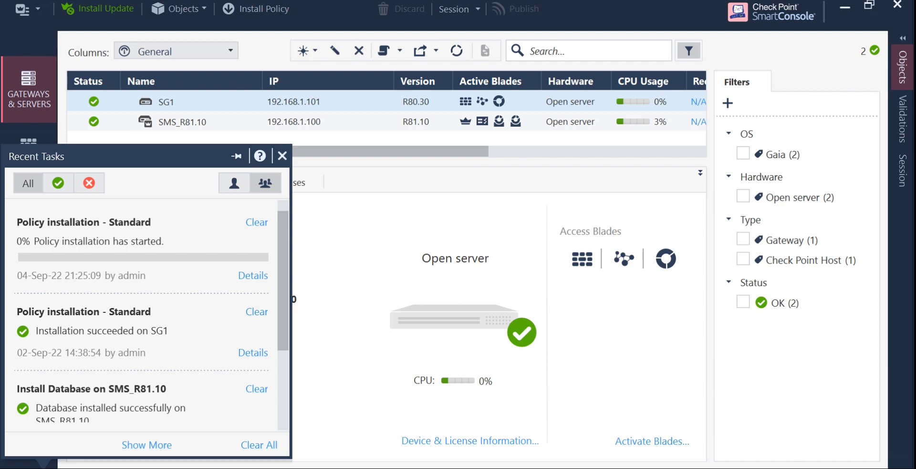
Watch the Standard installation details in Recent Tasks until it succeeds on SG1, then close them.
{"action": "left_click", "coordinate": [898, 5]}
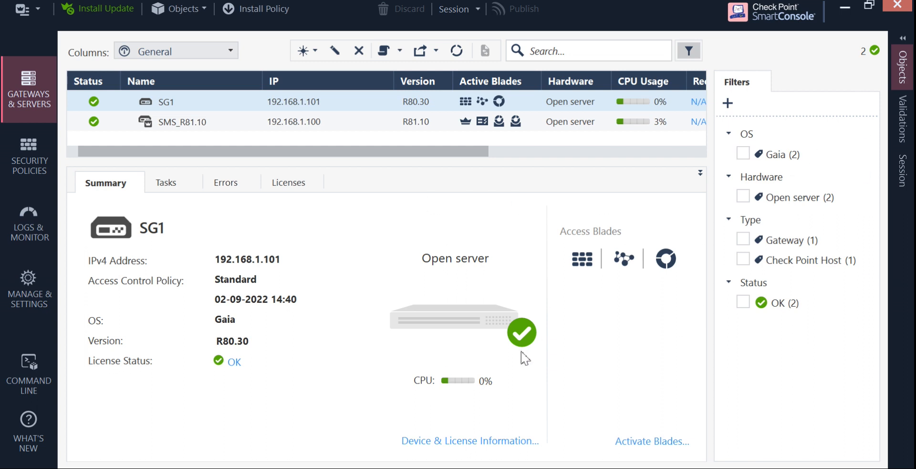
{"action": "left_click", "coordinate": [869, 7]}
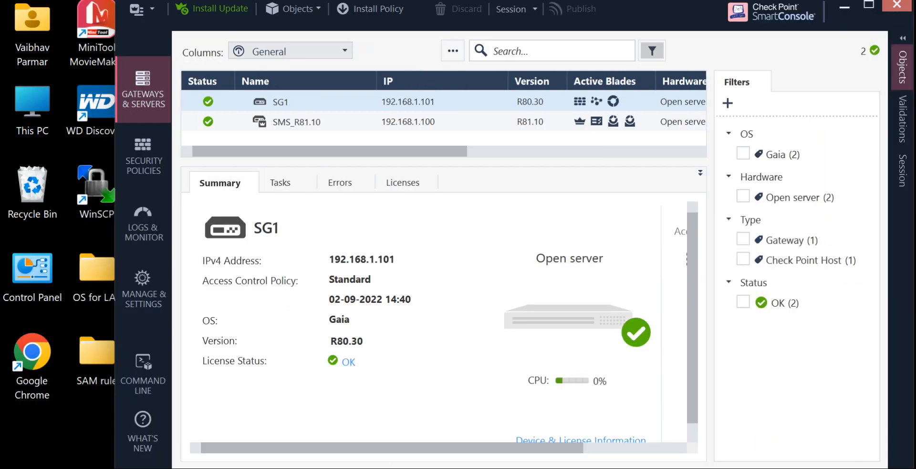
{"action": "left_click", "coordinate": [158, 467]}
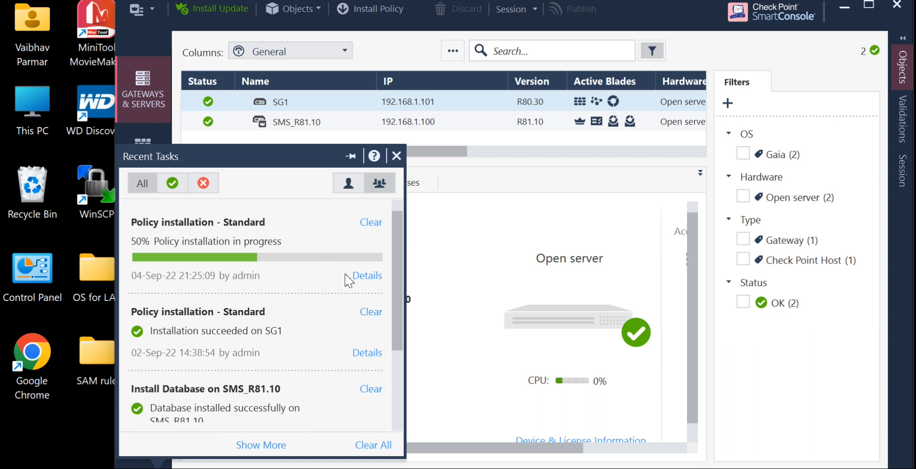
{"action": "left_click", "coordinate": [359, 277]}
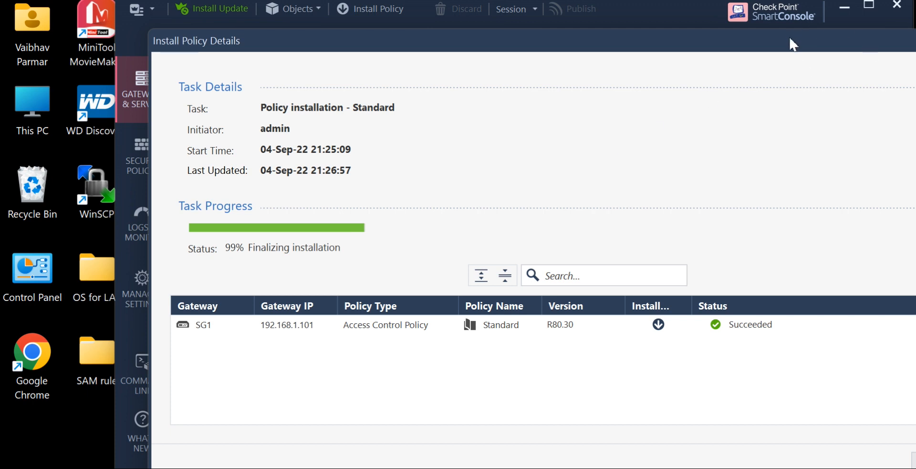
{"action": "left_click", "coordinate": [868, 14]}
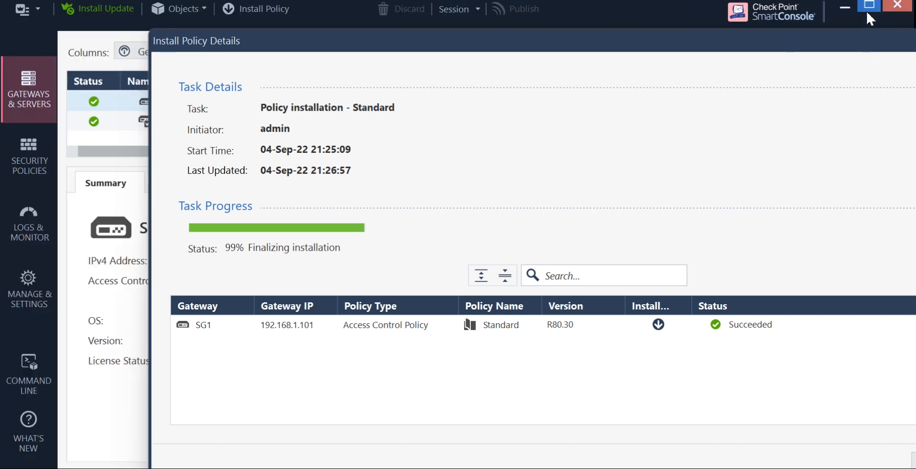
{"action": "double_click", "coordinate": [764, 37]}
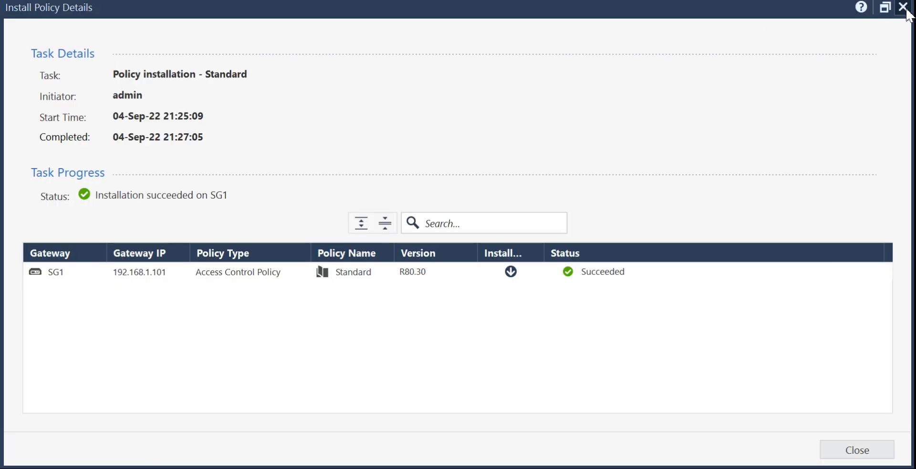
{"action": "left_click", "coordinate": [904, 7]}
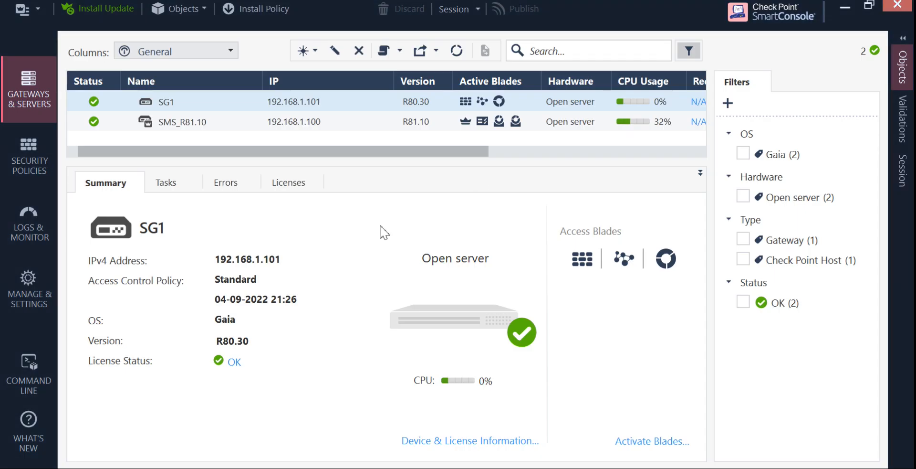
Open SG1's properties at the Network Management > VPN Domain page.
{"action": "left_click", "coordinate": [189, 101]}
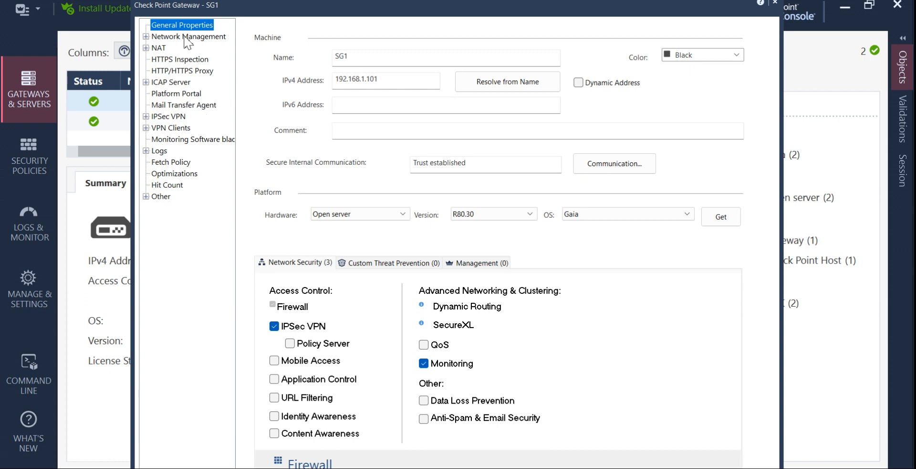
{"action": "left_click", "coordinate": [162, 38]}
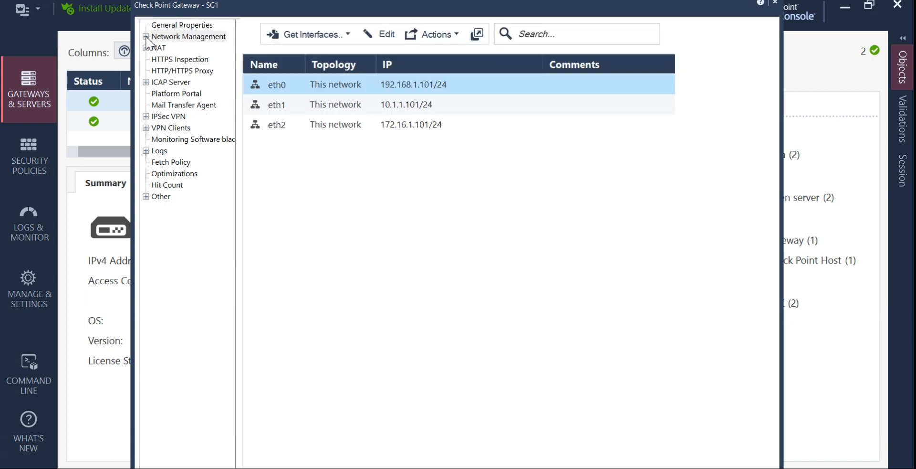
{"action": "left_click", "coordinate": [147, 37]}
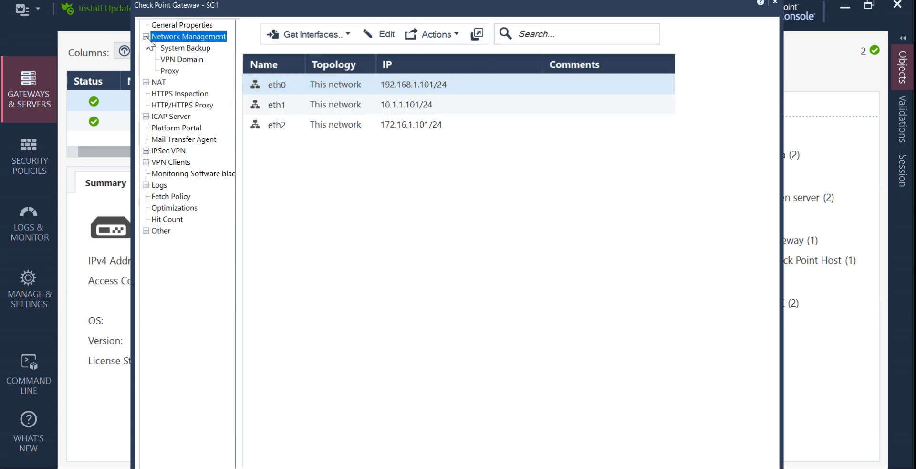
{"action": "left_click", "coordinate": [183, 61]}
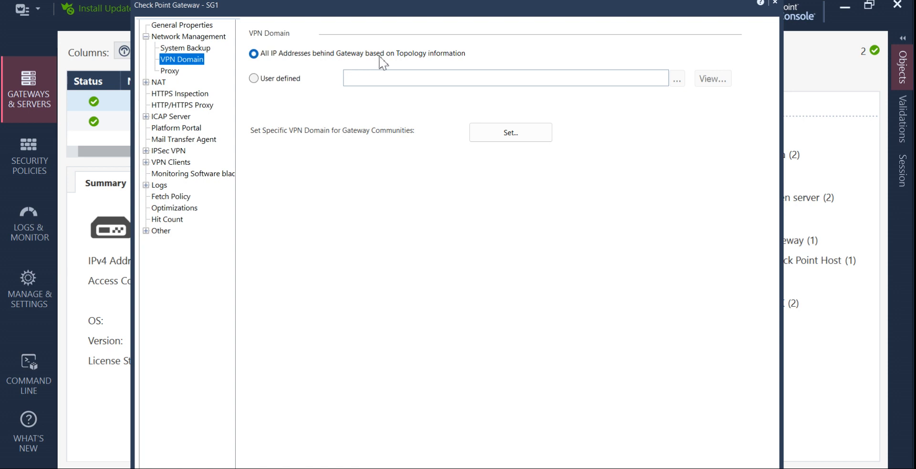
Set SG1's VPN domain to user-defined MyNET_192.168.1.0 and move the window aside.
{"action": "left_click", "coordinate": [255, 79]}
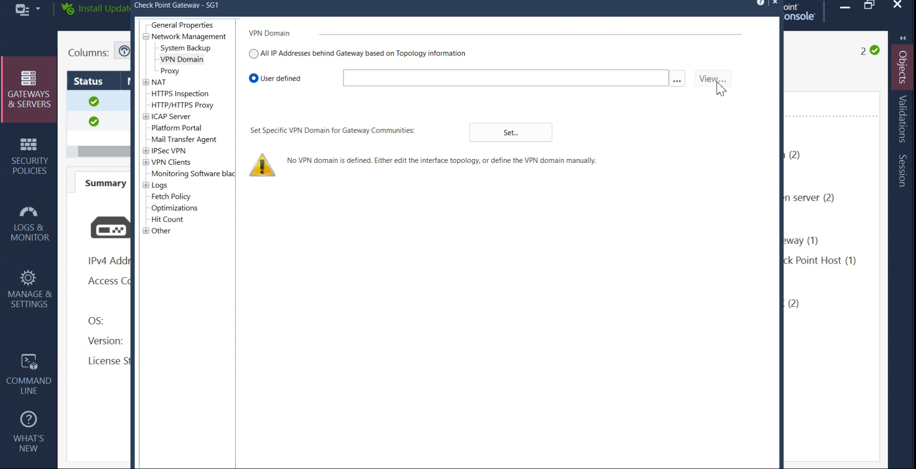
{"action": "left_click", "coordinate": [678, 84]}
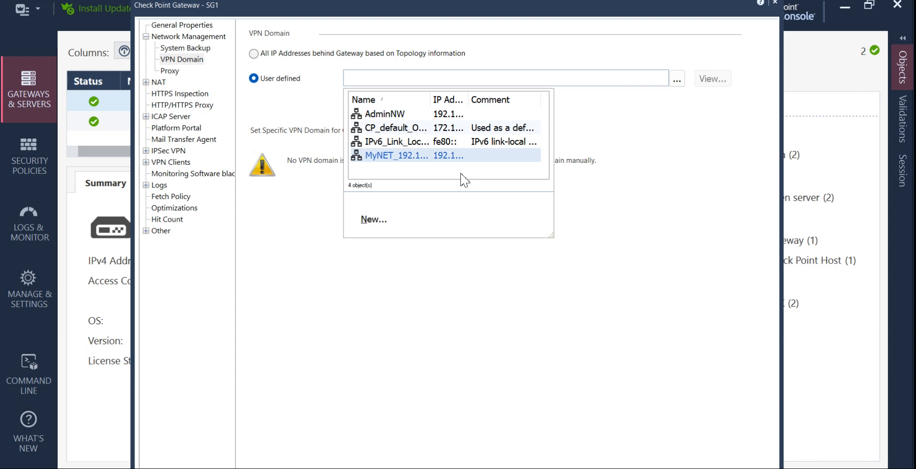
{"action": "left_click_drag", "start_coordinate": [429, 98], "coordinate": [506, 125]}
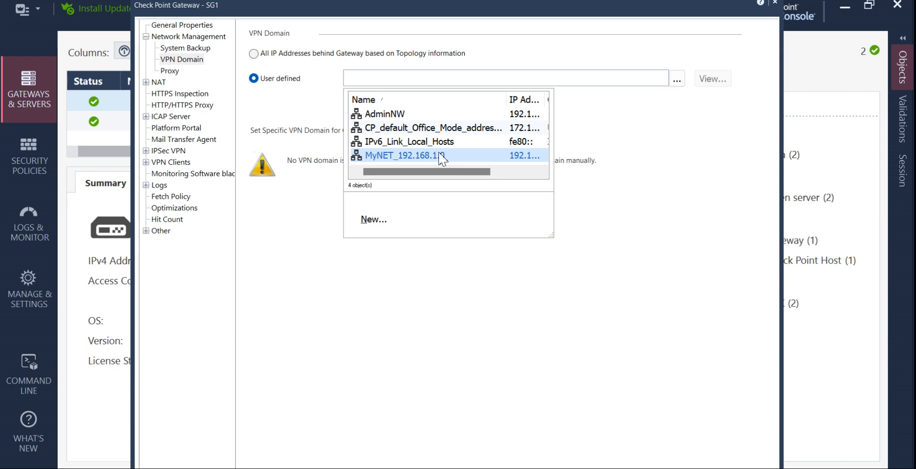
{"action": "left_click", "coordinate": [441, 158]}
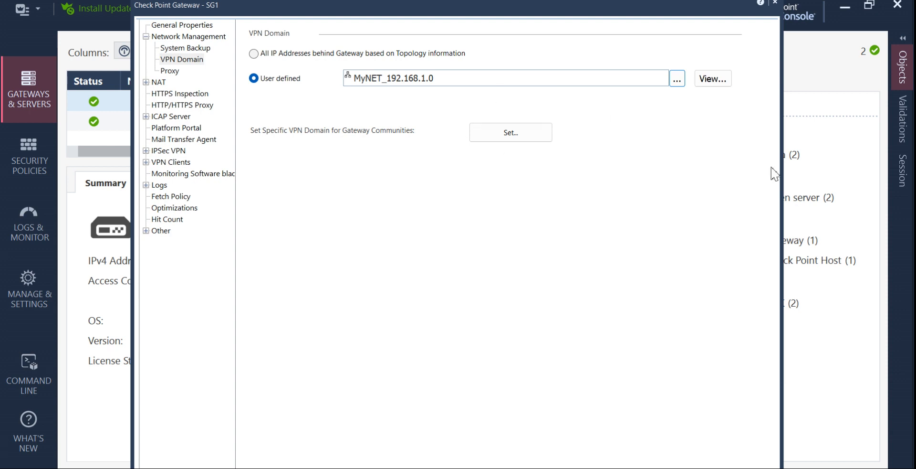
{"action": "left_click_drag", "start_coordinate": [545, 6], "coordinate": [915, 143]}
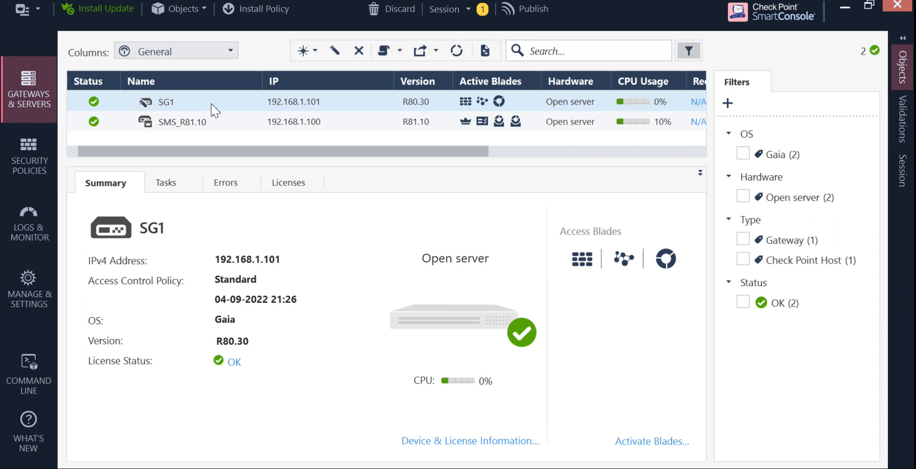
Reopen SG1's properties and display its VPN Domain settings (user-defined MyNET_192.168.1.0).
{"action": "double_click", "coordinate": [212, 104]}
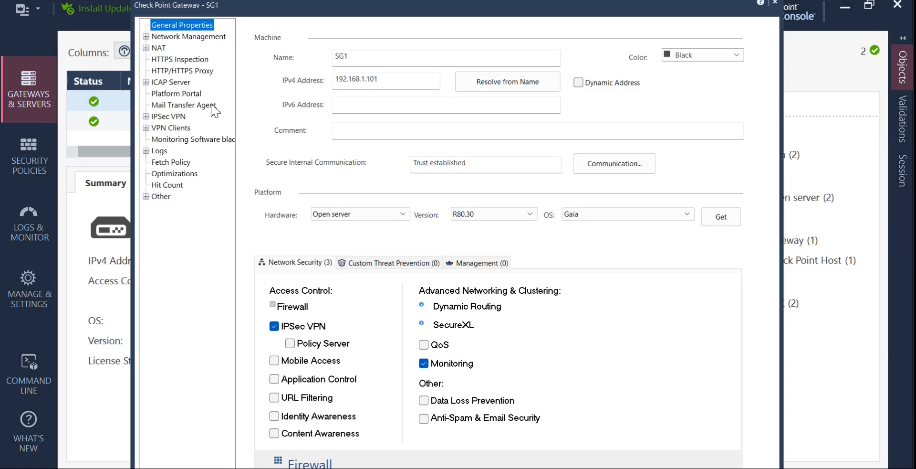
{"action": "left_click", "coordinate": [146, 37]}
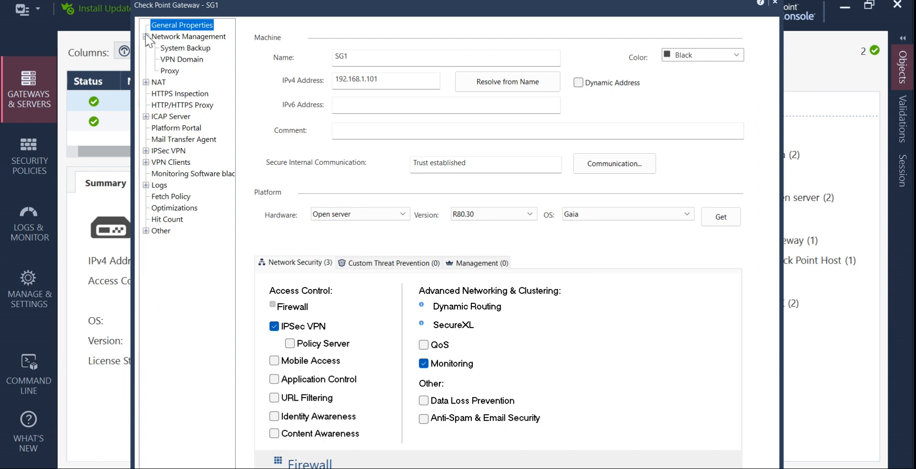
{"action": "left_click", "coordinate": [182, 59]}
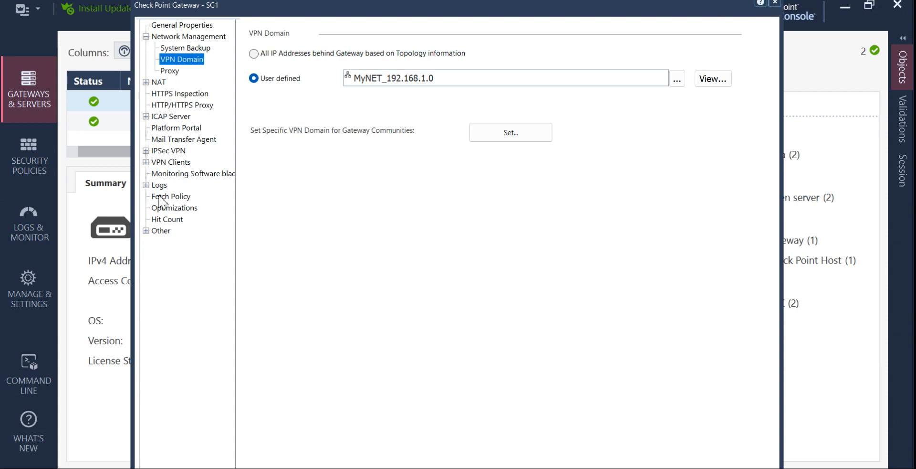
Set SG1's IPSec VPN Link Selection to 'Selected address from topology table' and list its addresses.
{"action": "left_click", "coordinate": [146, 150]}
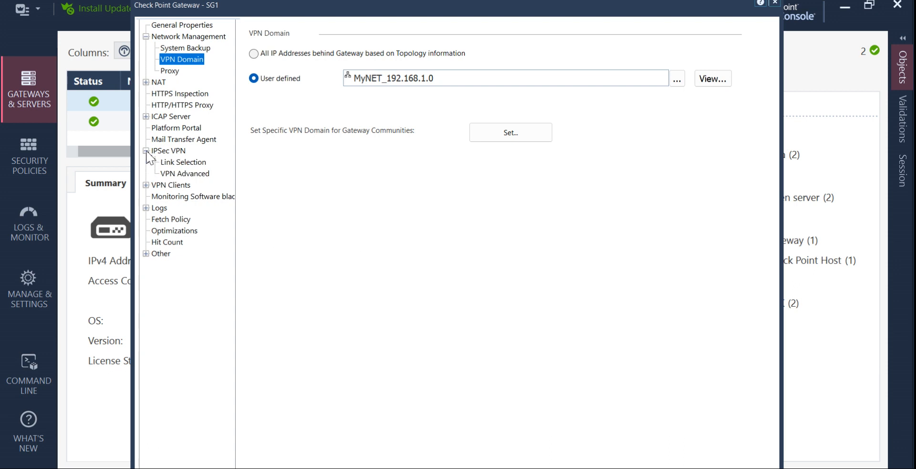
{"action": "left_click", "coordinate": [186, 163]}
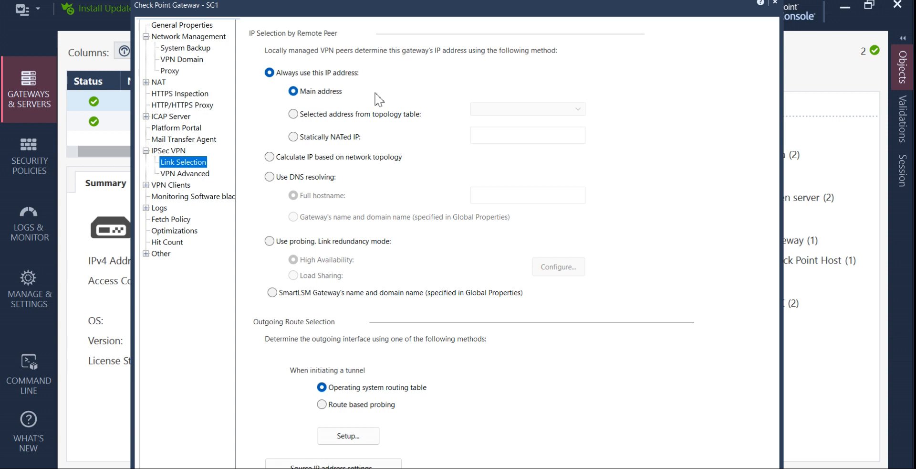
{"action": "left_click", "coordinate": [298, 116]}
{"action": "left_click", "coordinate": [577, 109]}
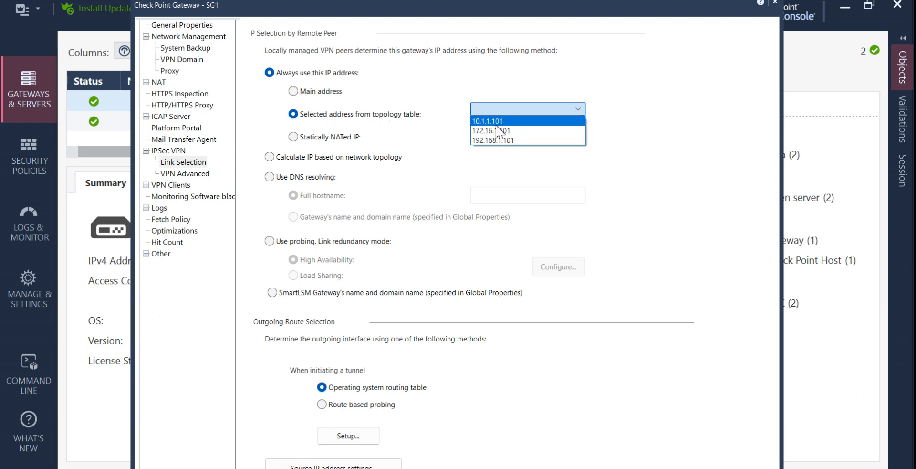
Select 192.168.1.101 from the topology table as SG1's VPN address, then move the dialog away.
{"action": "left_click", "coordinate": [292, 94]}
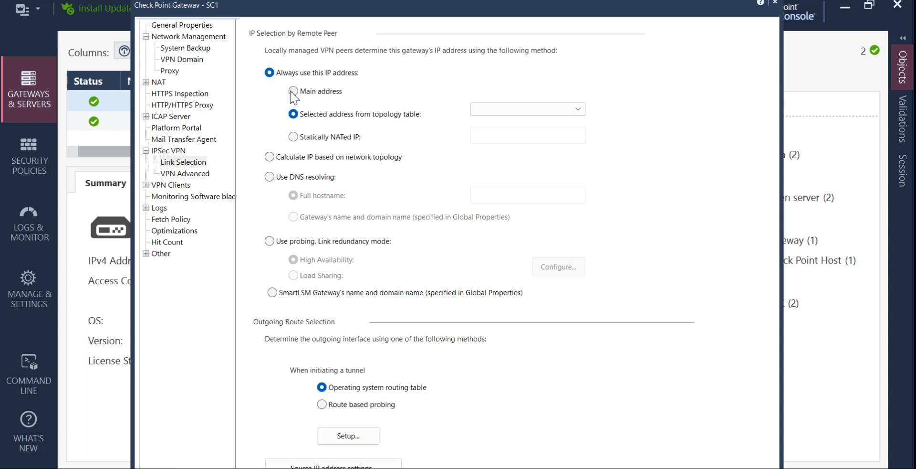
{"action": "left_click", "coordinate": [291, 93]}
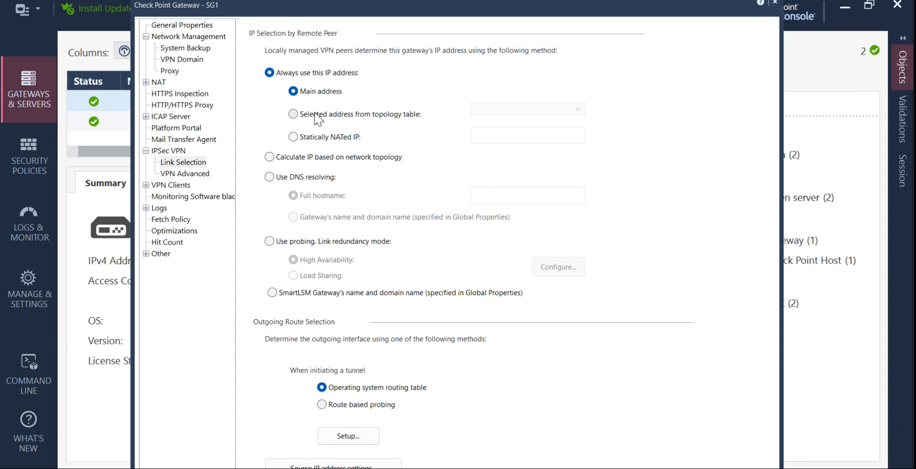
{"action": "left_click", "coordinate": [293, 114]}
{"action": "left_click", "coordinate": [578, 111]}
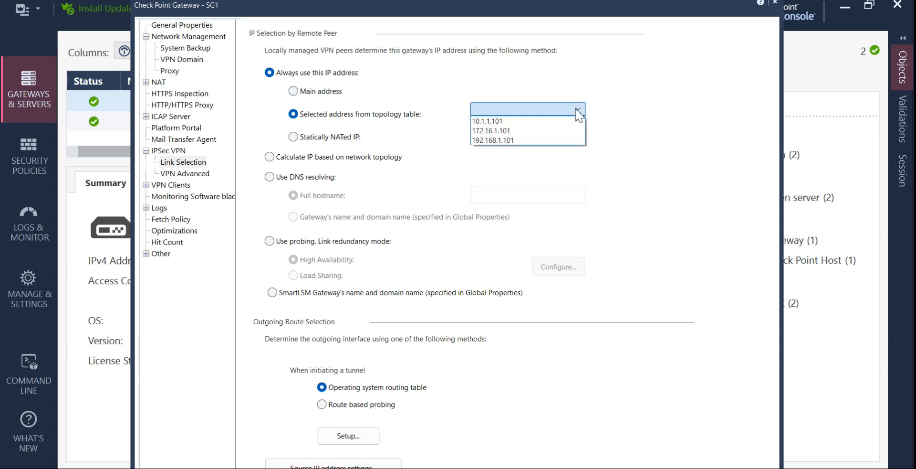
{"action": "left_click", "coordinate": [520, 139]}
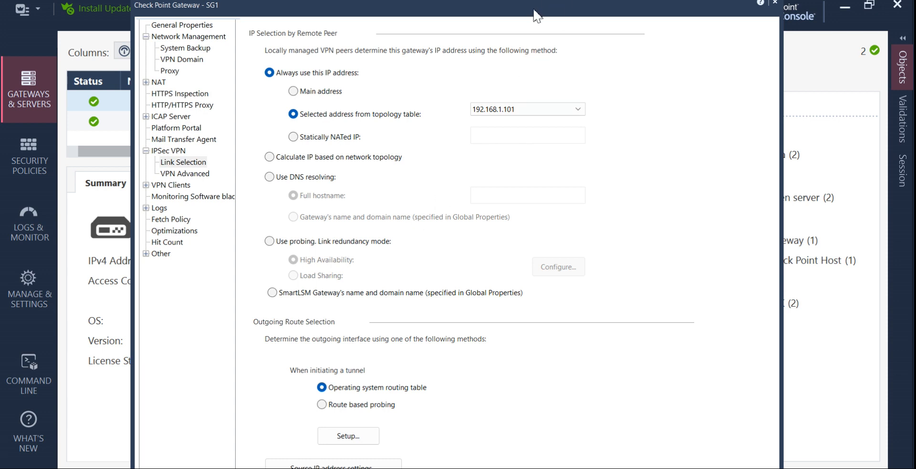
{"action": "left_click_drag", "start_coordinate": [559, 15], "coordinate": [915, 15]}
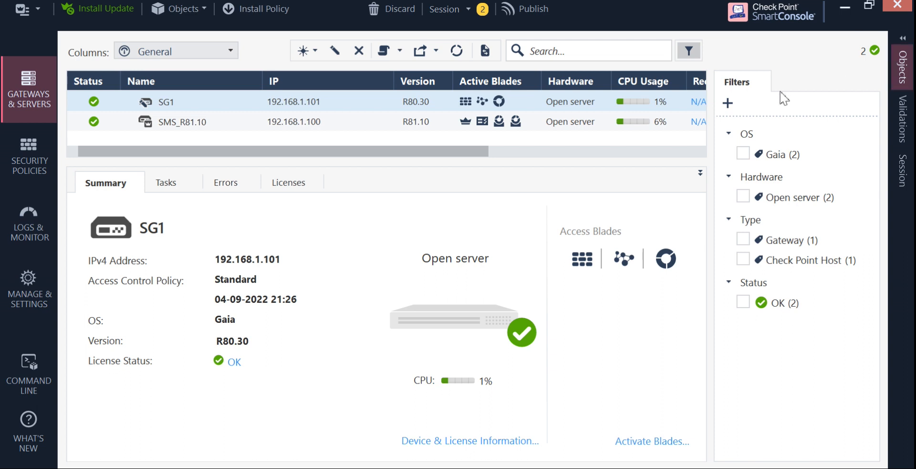
List VPN Communities in the Objects pane, inspecting and closing the MyIntranet community.
{"action": "left_click", "coordinate": [903, 39]}
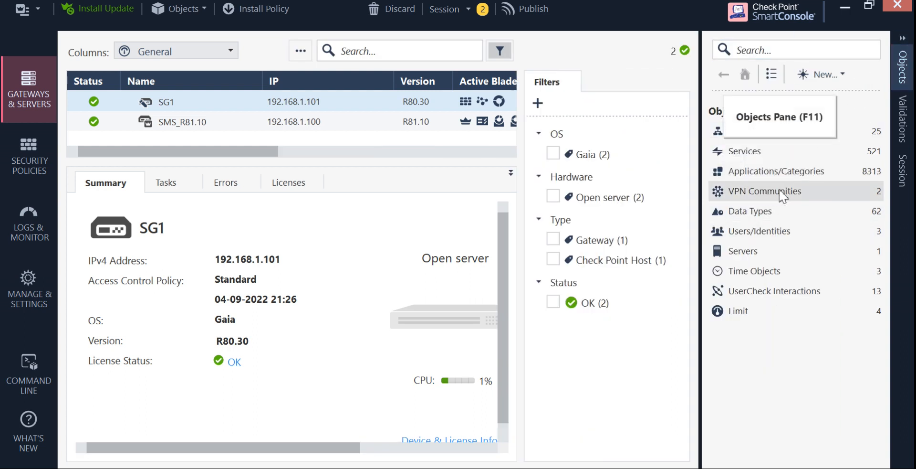
{"action": "left_click", "coordinate": [810, 192]}
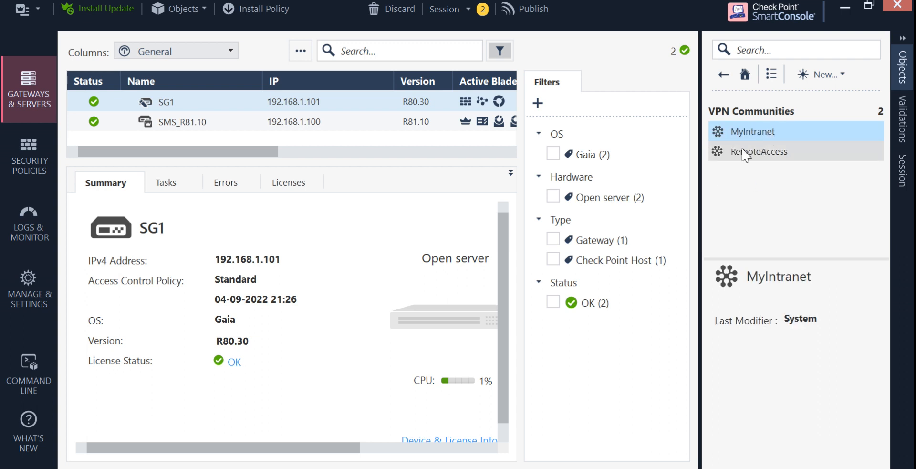
{"action": "double_click", "coordinate": [769, 136]}
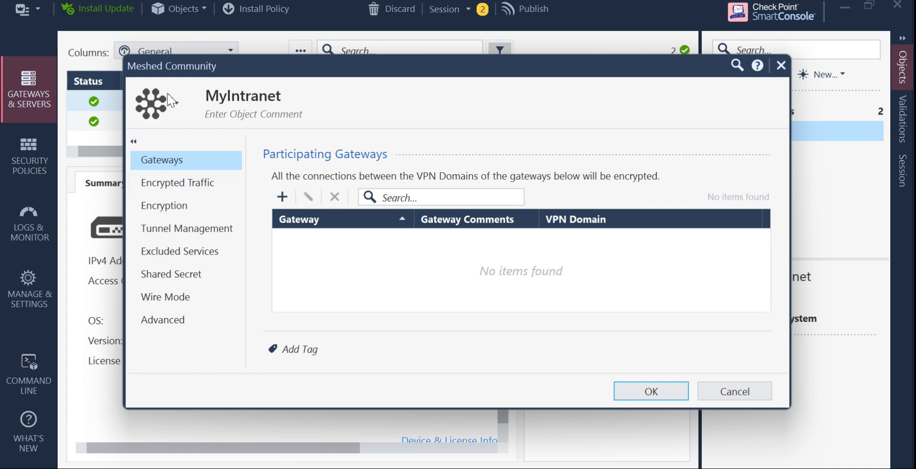
{"action": "left_click_drag", "start_coordinate": [139, 74], "coordinate": [176, 119]}
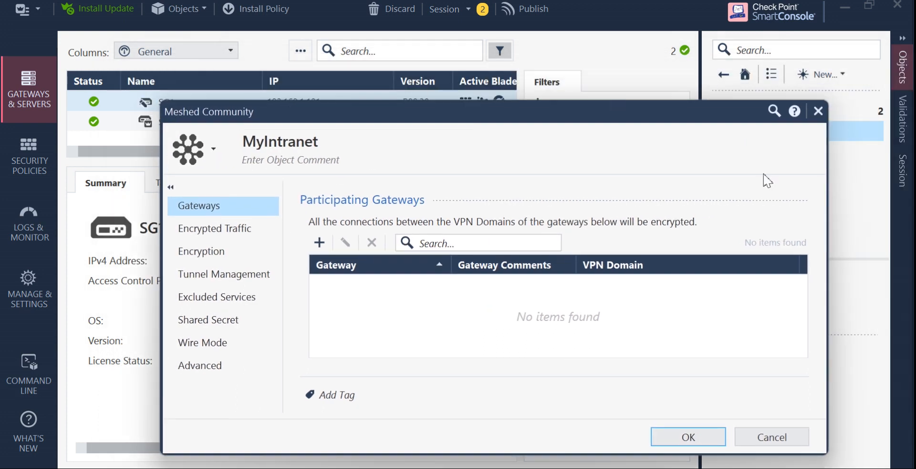
{"action": "left_click", "coordinate": [818, 111]}
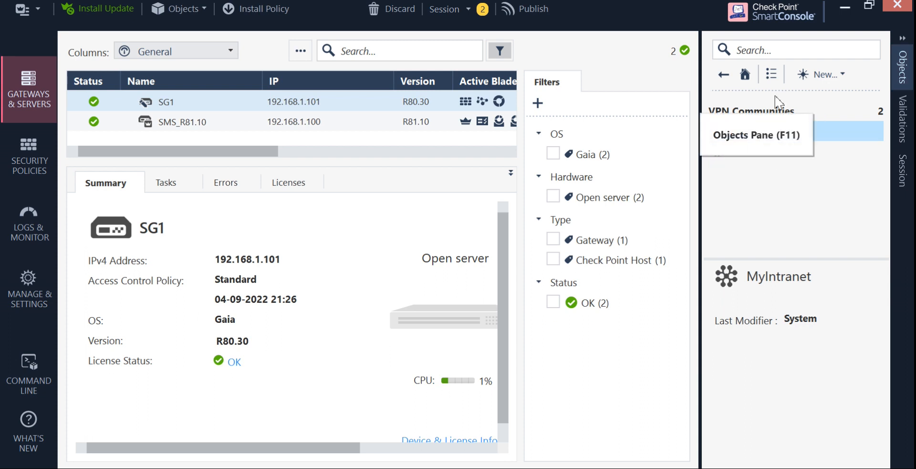
Create a new Star Community via New > More > VPN Community and name it Site2Site.
{"action": "left_click", "coordinate": [844, 75]}
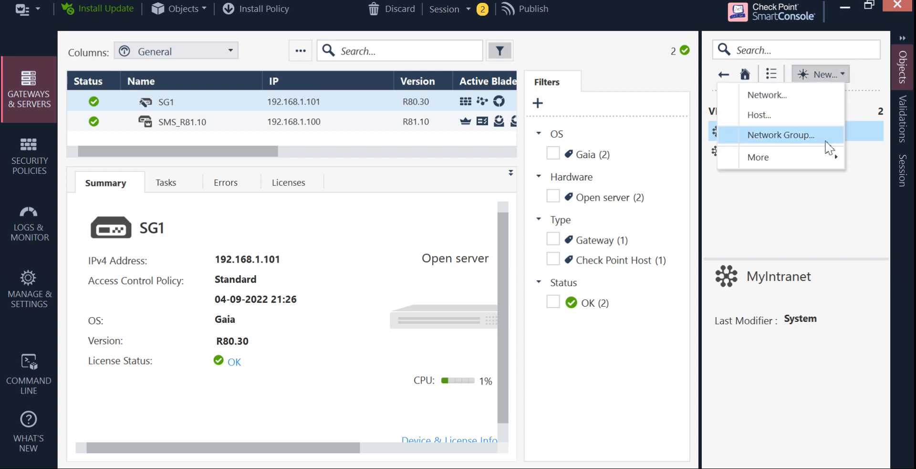
{"action": "mouse_move", "coordinate": [831, 164]}
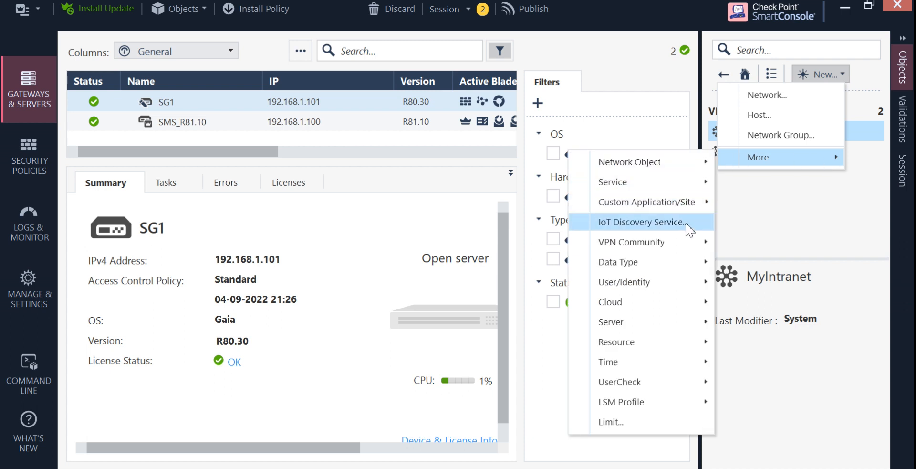
{"action": "mouse_move", "coordinate": [702, 246]}
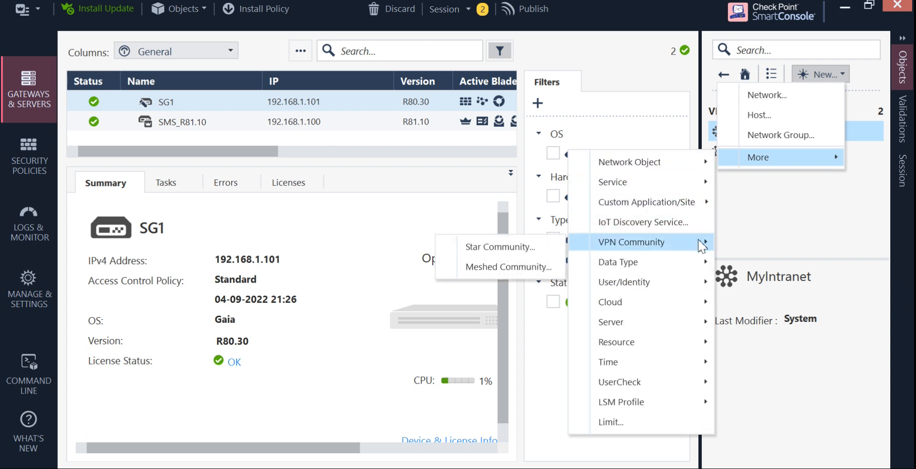
{"action": "left_click", "coordinate": [492, 251]}
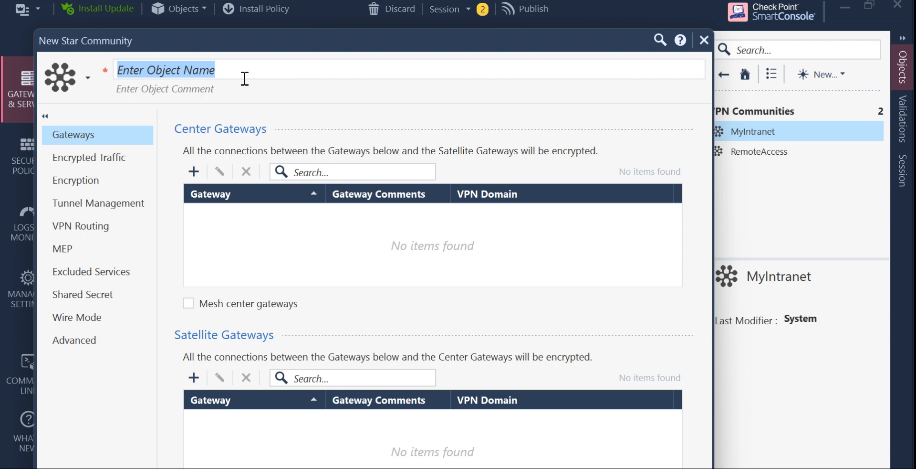
{"action": "type", "text": "Site"}
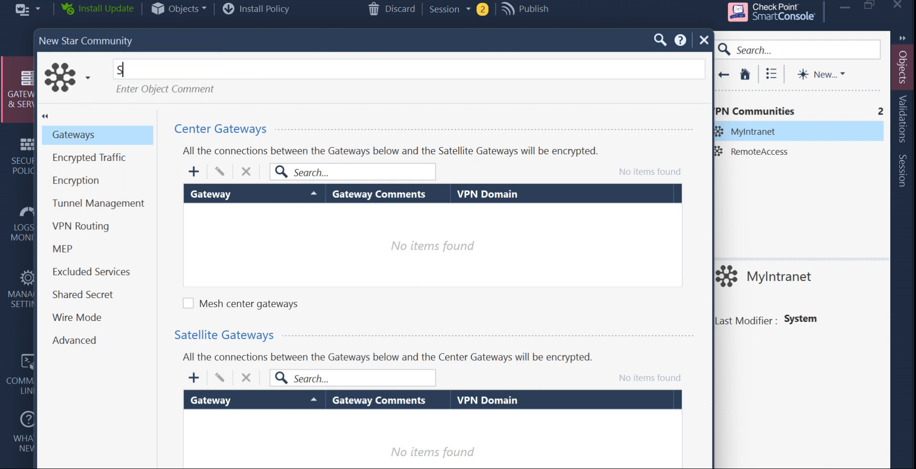
{"action": "type", "text": "2Site"}
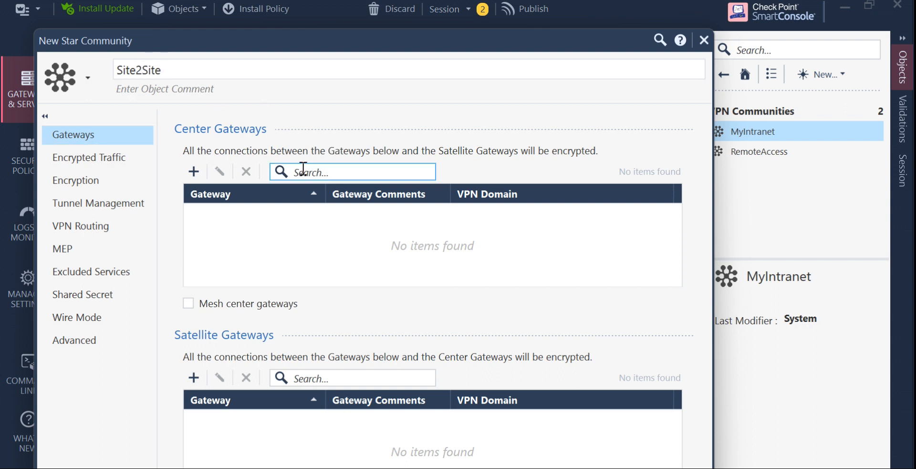
Add SG1, with VPN domain MyNET_192.168.1.0, to Site2Site's Center Gateways list.
{"action": "left_click", "coordinate": [196, 173]}
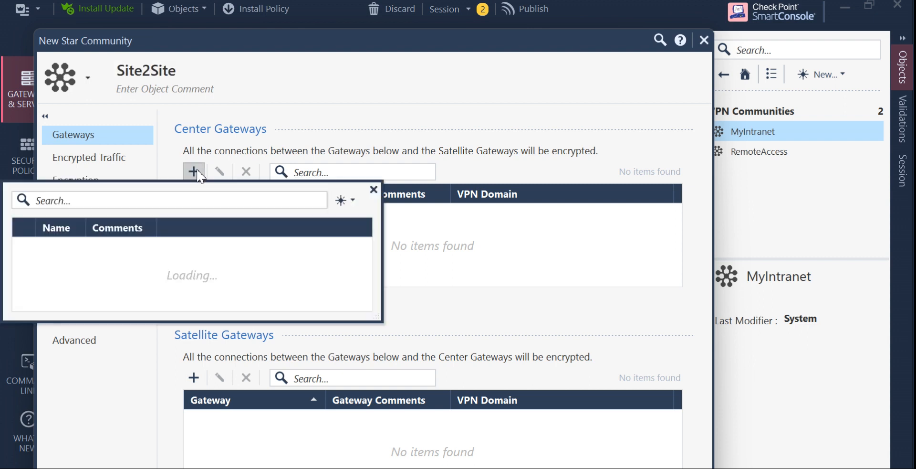
{"action": "mouse_move", "coordinate": [74, 248]}
{"action": "left_click", "coordinate": [25, 250]}
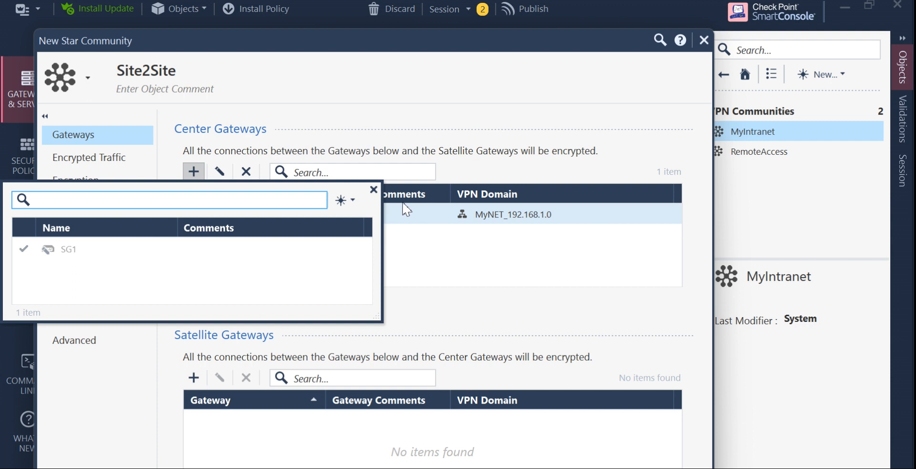
{"action": "left_click", "coordinate": [372, 190]}
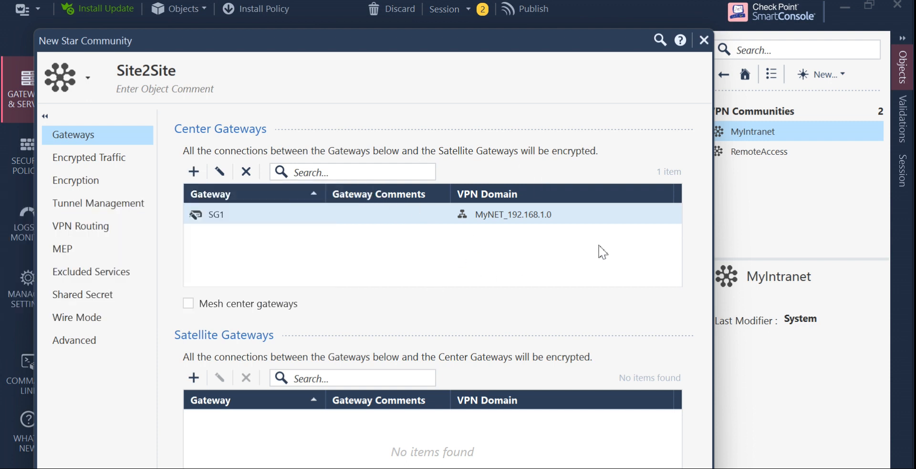
{"action": "left_click_drag", "start_coordinate": [619, 43], "coordinate": [621, 9]}
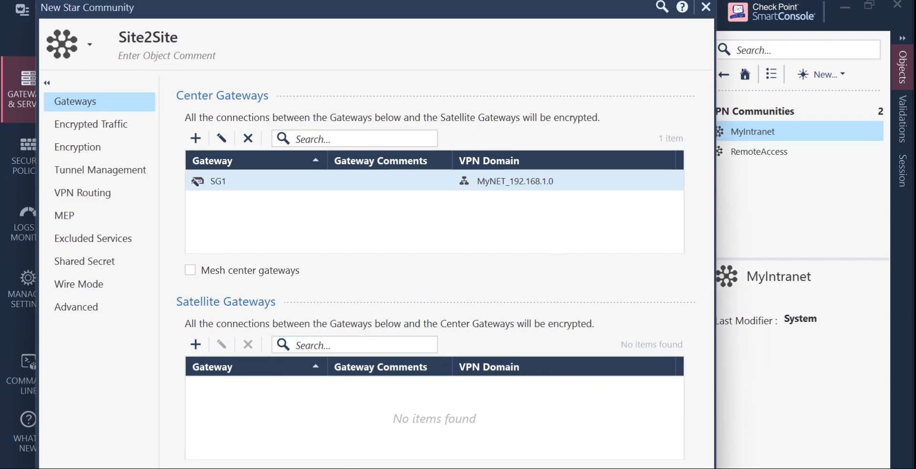
Reopen the empty satellite gateway picker and show the new object types to create.
{"action": "left_click", "coordinate": [200, 347]}
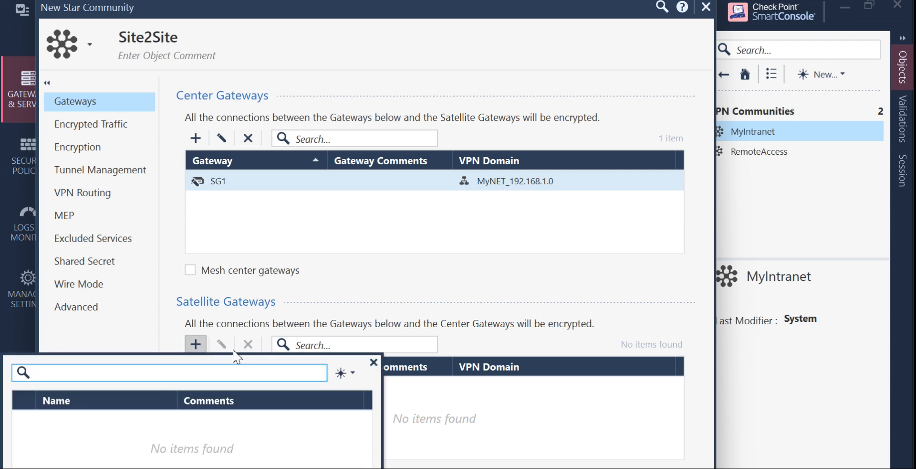
{"action": "left_click", "coordinate": [315, 357]}
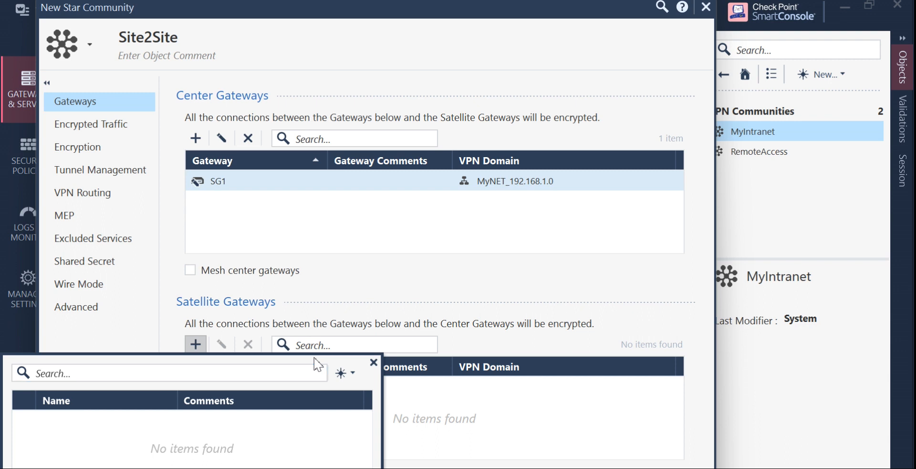
{"action": "left_click", "coordinate": [529, 227]}
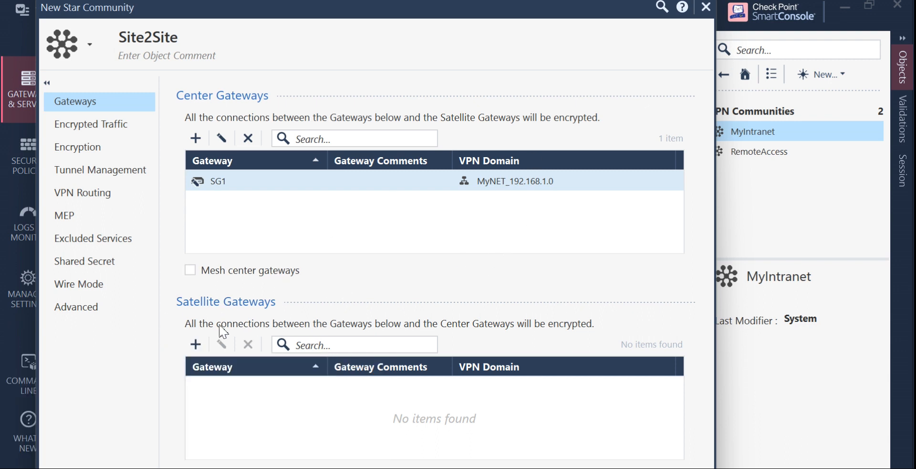
{"action": "left_click", "coordinate": [194, 352]}
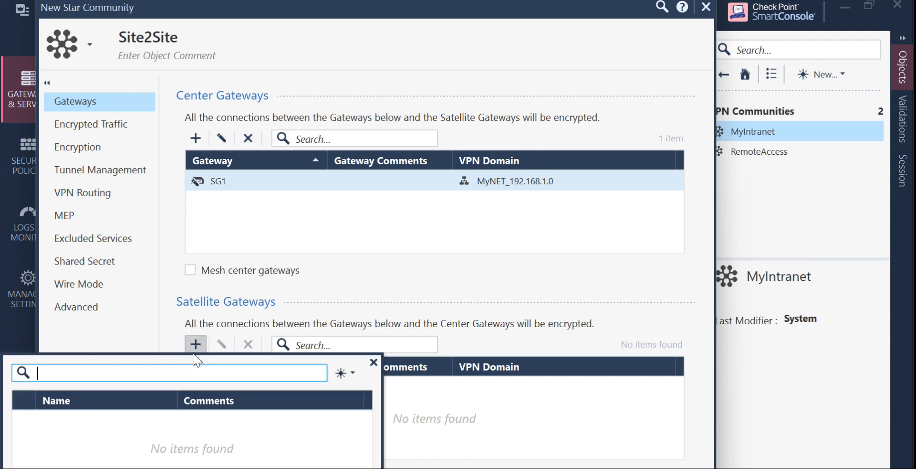
{"action": "left_click", "coordinate": [354, 375]}
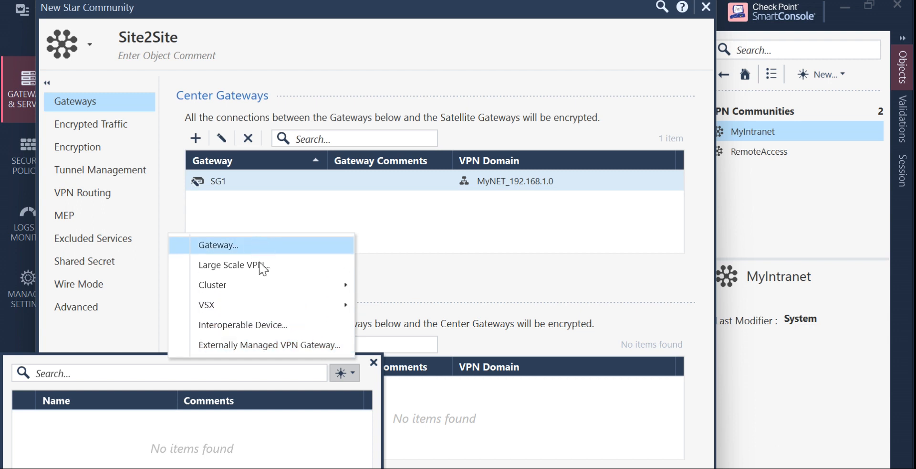
Create interoperable device CiscoVPN with IPv4 address 172.16.1.101.
{"action": "left_click", "coordinate": [266, 325]}
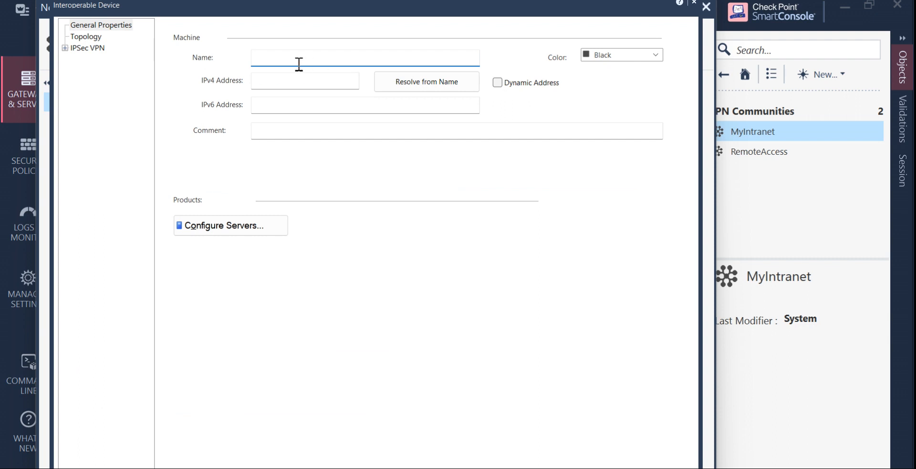
{"action": "type", "text": "CiscoVPN"}
{"action": "left_click", "coordinate": [308, 86]}
{"action": "type", "text": "19"}
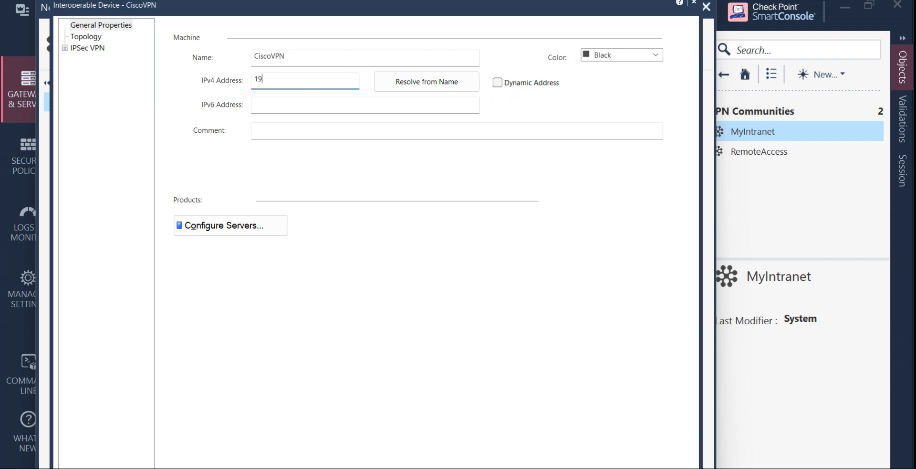
{"action": "key", "text": "BackSpace"}
{"action": "key", "text": "BackSpace"}
{"action": "type", "text": "192.168"}
{"action": "key", "text": "BackSpace"}
{"action": "key", "text": "BackSpace"}
{"action": "key", "text": "BackSpace"}
{"action": "key", "text": "BackSpace"}
{"action": "key", "text": "BackSpace"}
{"action": "key", "text": "BackSpace"}
{"action": "key", "text": "BackSpace"}
{"action": "type", "text": "172.16.1.100"}
{"action": "key", "text": "BackSpace"}
{"action": "type", "text": "1"}
Set CiscoVPN's Topology VPN domain to User defined and start a new Network object.
{"action": "left_click", "coordinate": [92, 38]}
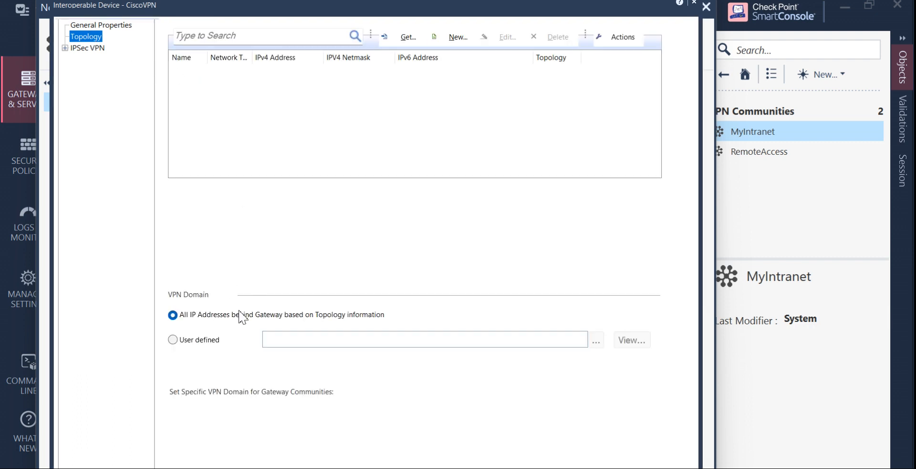
{"action": "left_click", "coordinate": [173, 340]}
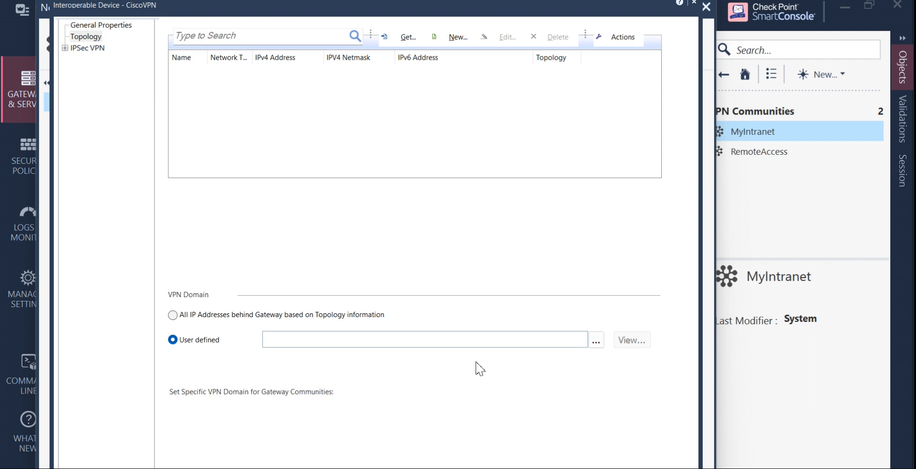
{"action": "left_click", "coordinate": [597, 342]}
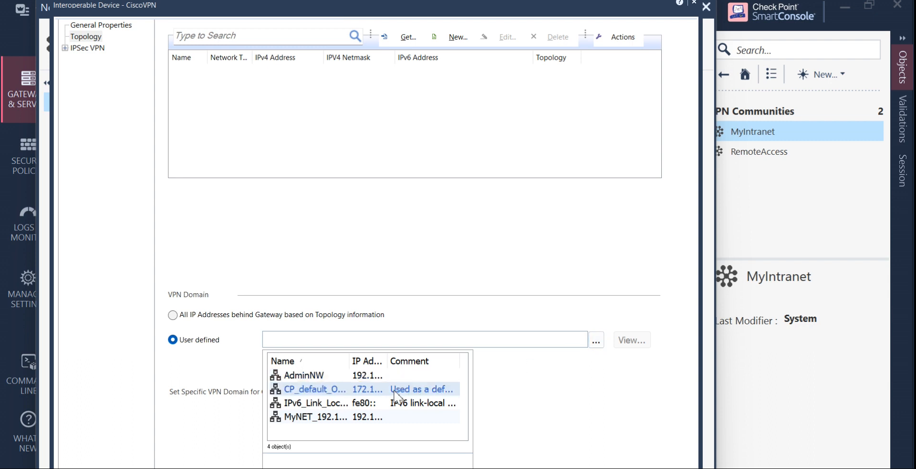
{"action": "left_click_drag", "start_coordinate": [390, 361], "coordinate": [449, 367]}
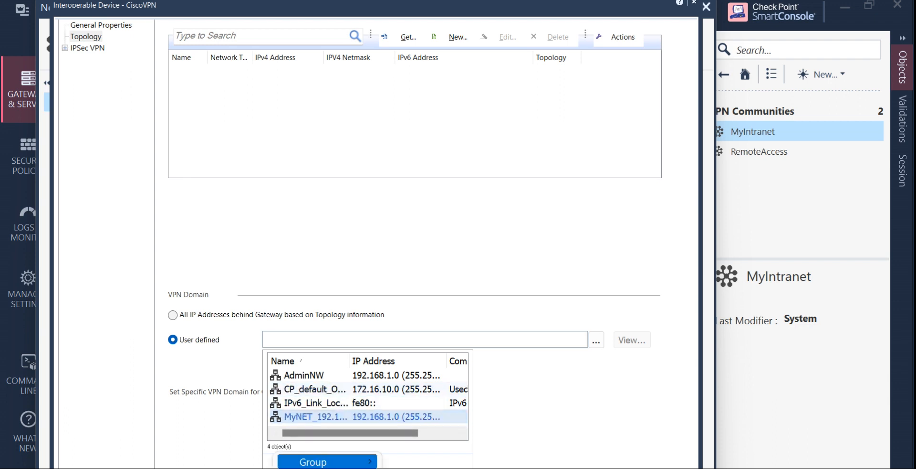
{"action": "left_click", "coordinate": [330, 467]}
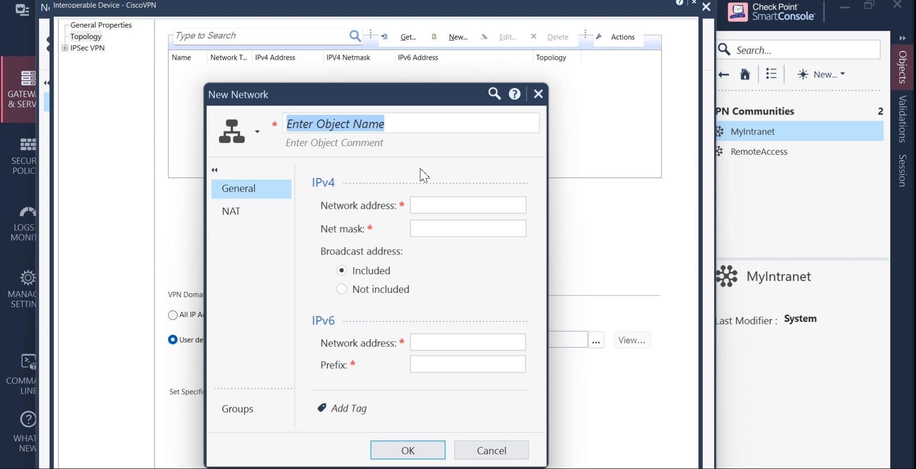
Name the new network CiscoNW_PeerGW.
{"action": "type", "text": "cisc"}
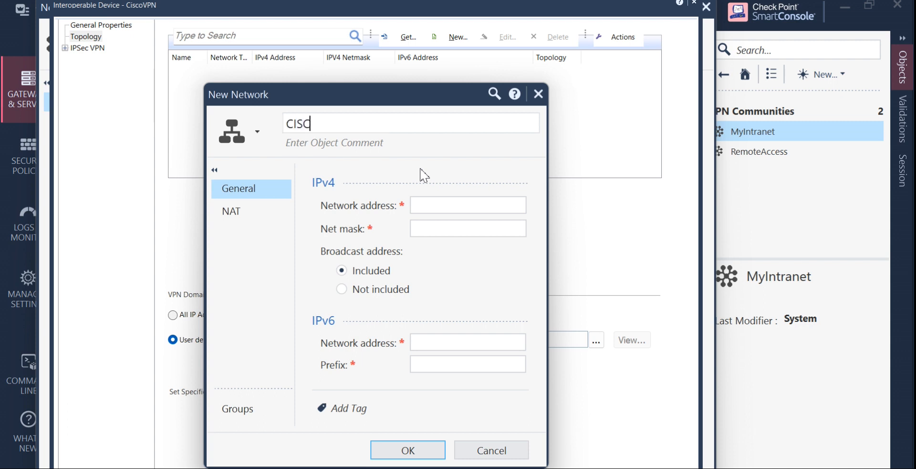
{"action": "key", "text": "BackSpace"}
{"action": "key", "text": "BackSpace"}
{"action": "key", "text": "BackSpace"}
{"action": "type", "text": "iscoNW_per"}
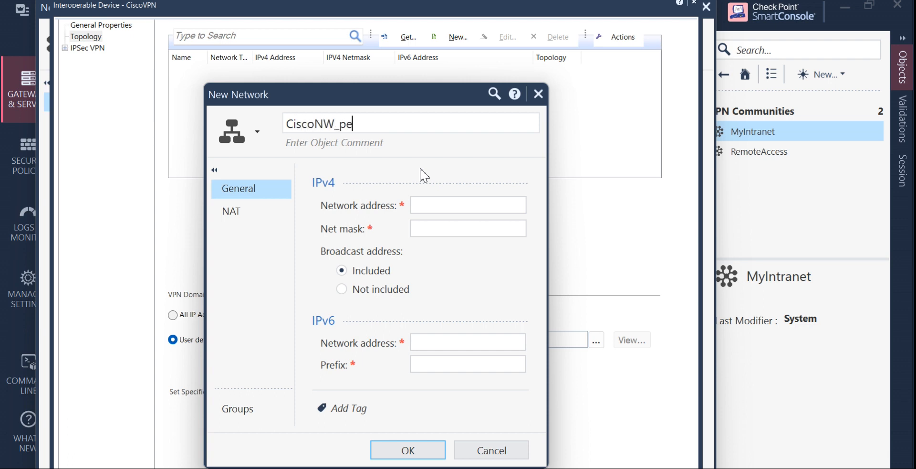
{"action": "key", "text": "BackSpace"}
{"action": "key", "text": "BackSpace"}
{"action": "key", "text": "BackSpace"}
{"action": "type", "text": "PeerGW"}
Give it network address 10.1.1.0 and net mask 255.255.255.0, then save it.
{"action": "left_click", "coordinate": [440, 208]}
{"action": "type", "text": "172.16"}
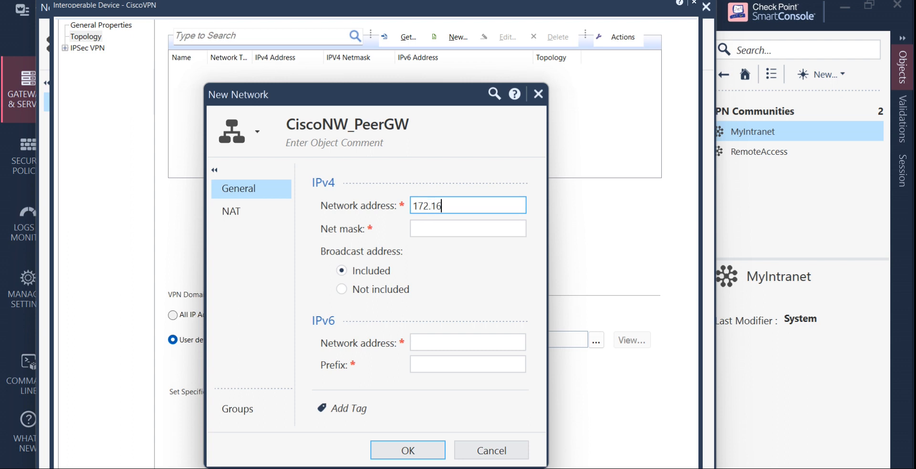
{"action": "key", "text": "BackSpace"}
{"action": "key", "text": "BackSpace"}
{"action": "key", "text": "BackSpace"}
{"action": "key", "text": "BackSpace"}
{"action": "key", "text": "BackSpace"}
{"action": "key", "text": "BackSpace"}
{"action": "type", "text": "10.1.1.0"}
{"action": "left_click", "coordinate": [464, 229]}
{"action": "type", "text": "255"}
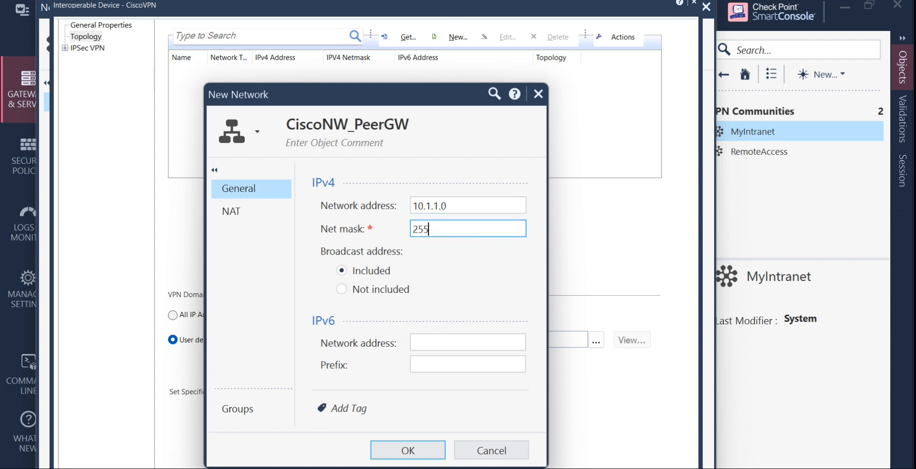
{"action": "type", "text": ".255.225"}
{"action": "key", "text": "BackSpace"}
{"action": "key", "text": "BackSpace"}
{"action": "type", "text": "55.0"}
{"action": "left_click", "coordinate": [431, 452]}
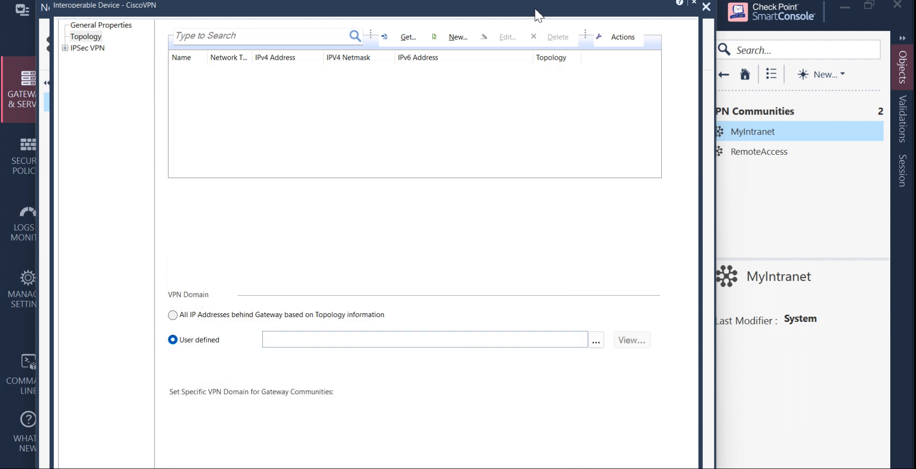
Pick CiscoNW_PeerGW from the network list as CiscoVPN's user-defined VPN domain.
{"action": "left_click_drag", "start_coordinate": [576, 5], "coordinate": [915, 94]}
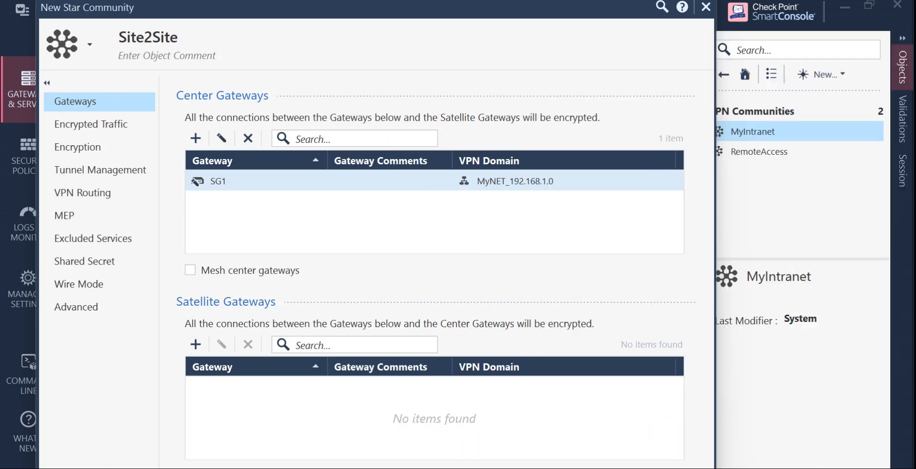
{"action": "left_click_drag", "start_coordinate": [915, 19], "coordinate": [613, 11]}
{"action": "left_click", "coordinate": [654, 341]}
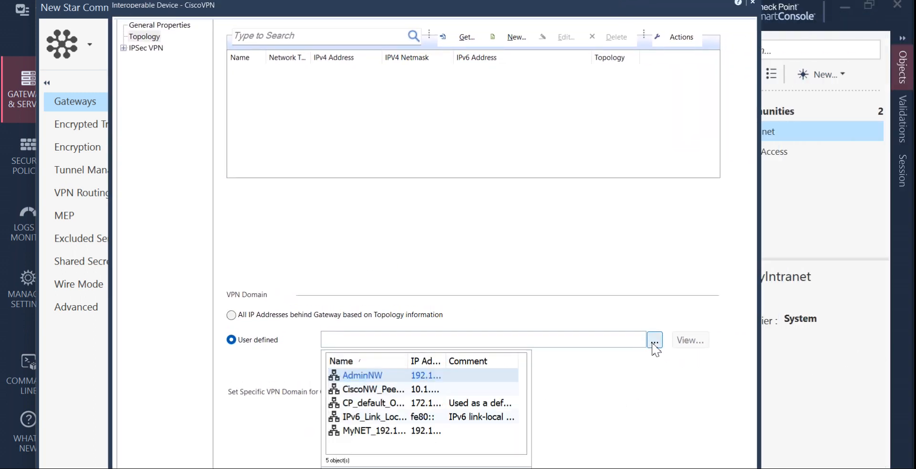
{"action": "left_click", "coordinate": [403, 392]}
{"action": "left_click_drag", "start_coordinate": [557, 10], "coordinate": [915, 15]}
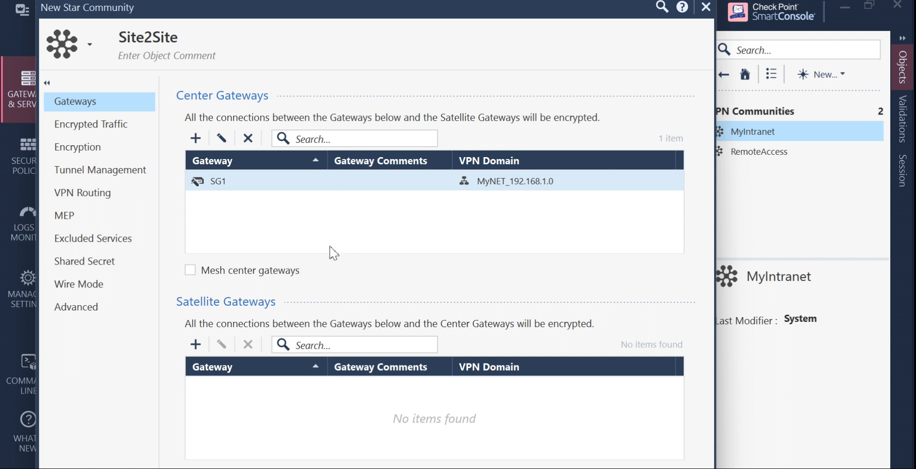
Add CiscoVPN to Site2Site's Satellite Gateways and remove the duplicate entry.
{"action": "left_click", "coordinate": [199, 348]}
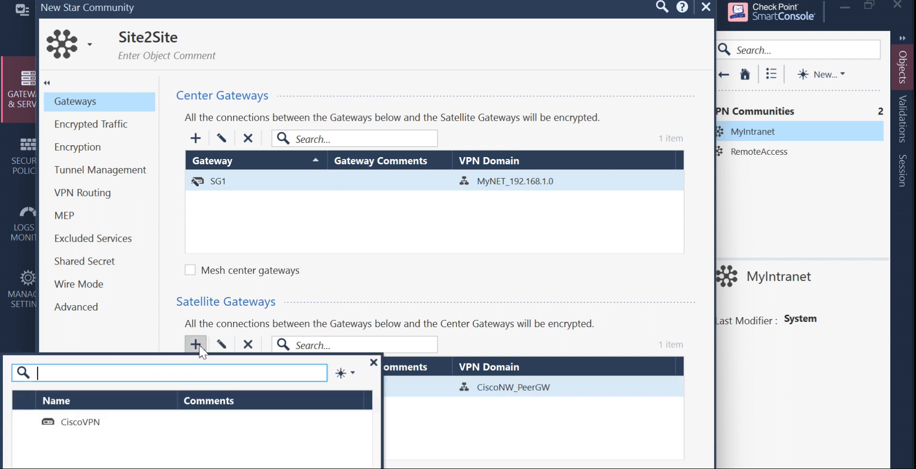
{"action": "left_click", "coordinate": [120, 422]}
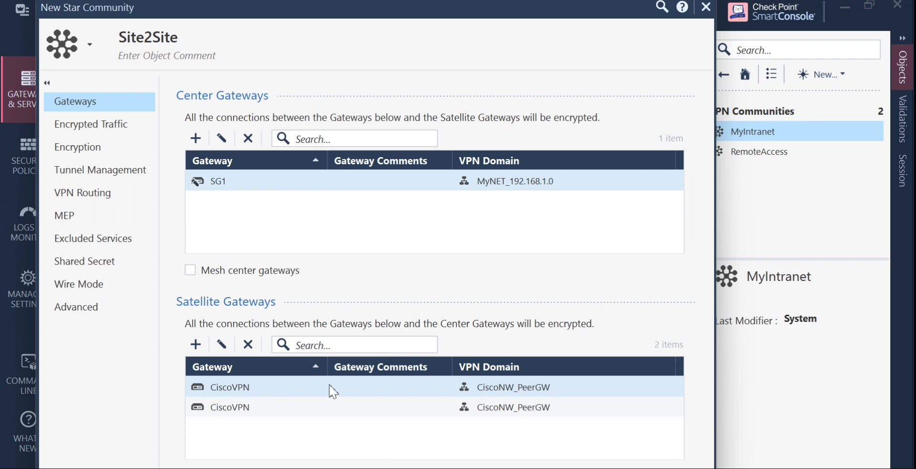
{"action": "left_click", "coordinate": [248, 345]}
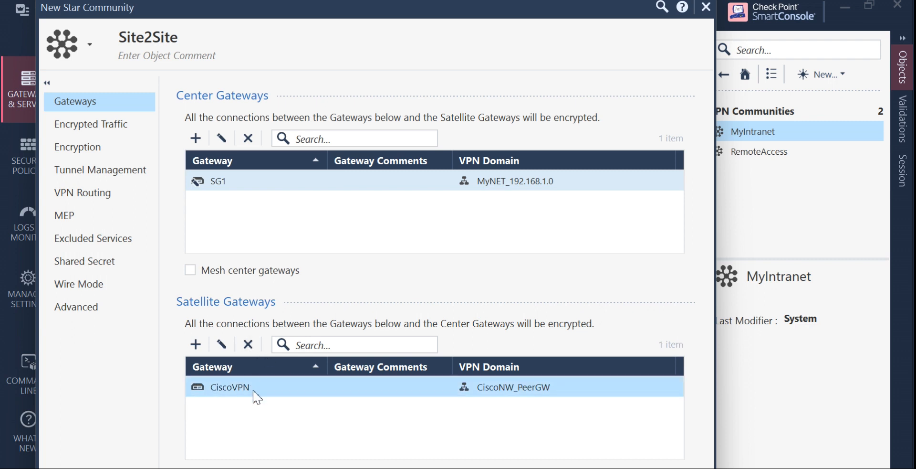
Review CiscoVPN's community VPN domain, keep 'According to the gateway', and cancel.
{"action": "double_click", "coordinate": [340, 392]}
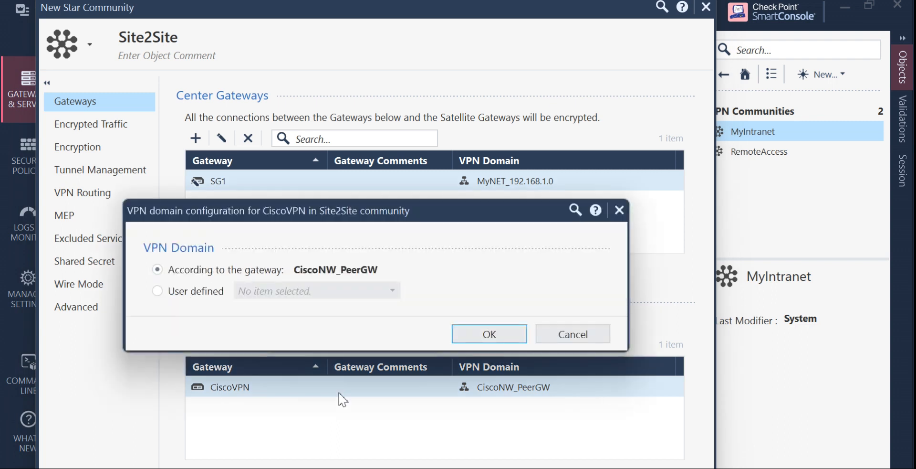
{"action": "left_click", "coordinate": [489, 335]}
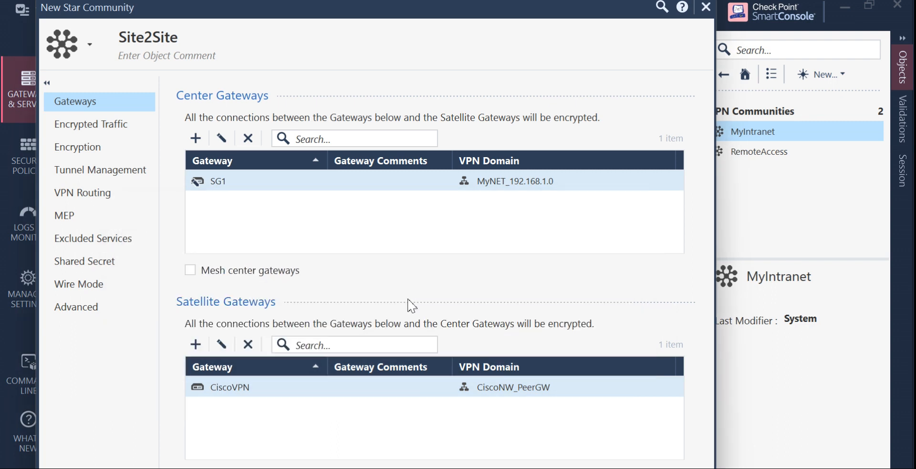
{"action": "left_click", "coordinate": [228, 368]}
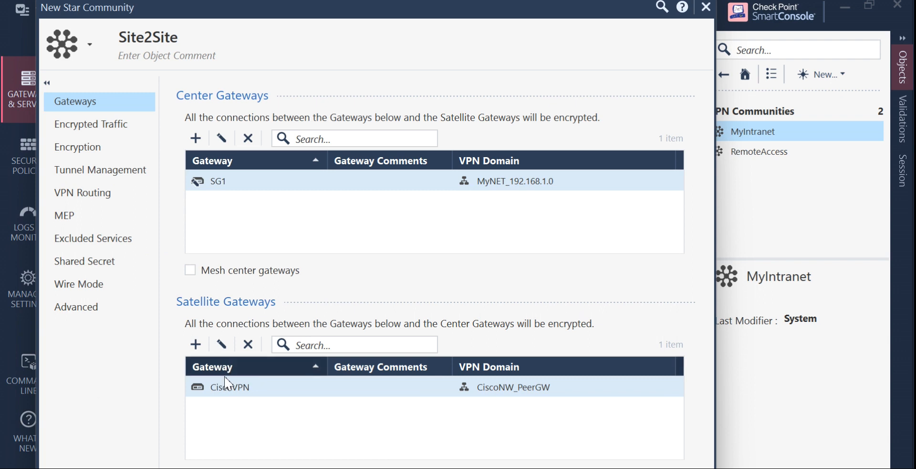
{"action": "left_click", "coordinate": [225, 374]}
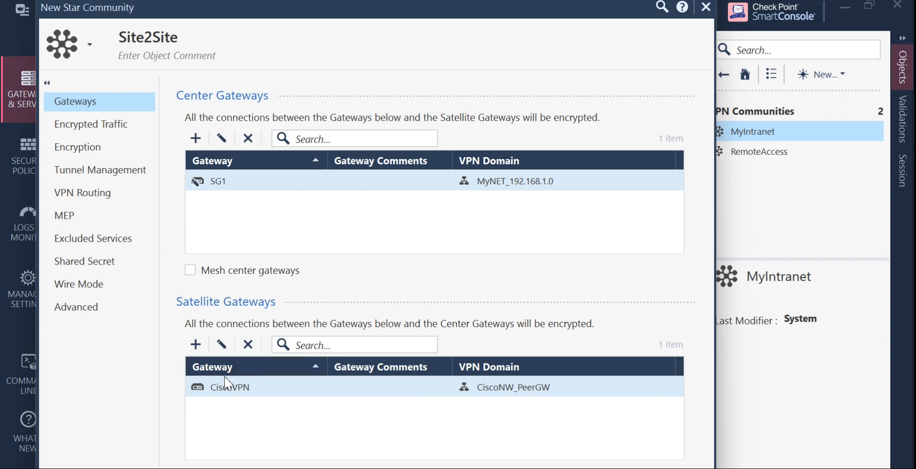
{"action": "left_click", "coordinate": [221, 344]}
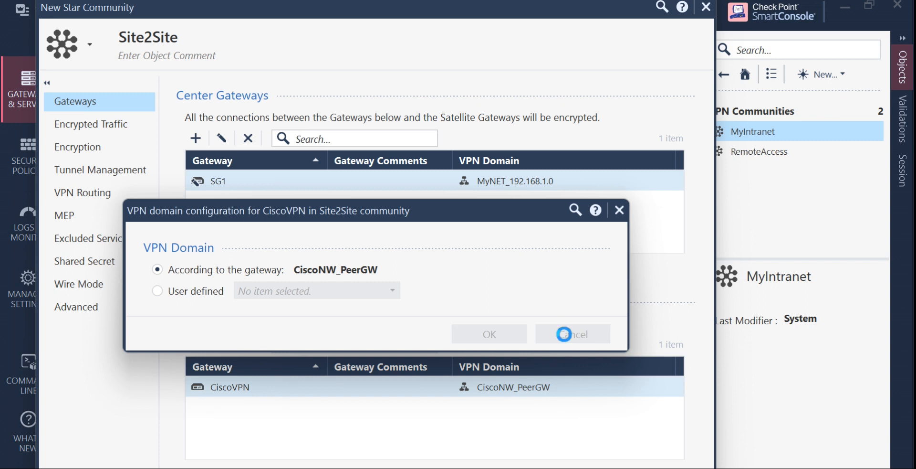
{"action": "left_click", "coordinate": [566, 335]}
{"action": "right_click", "coordinate": [314, 387]}
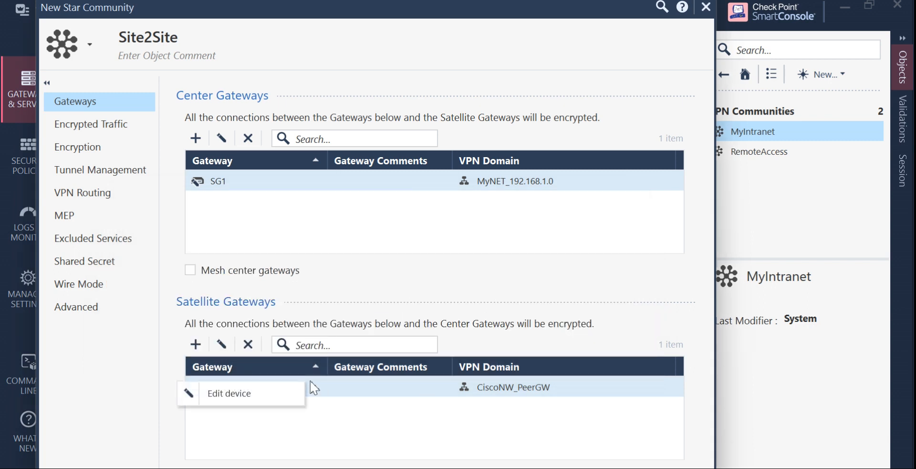
{"action": "left_click", "coordinate": [216, 395]}
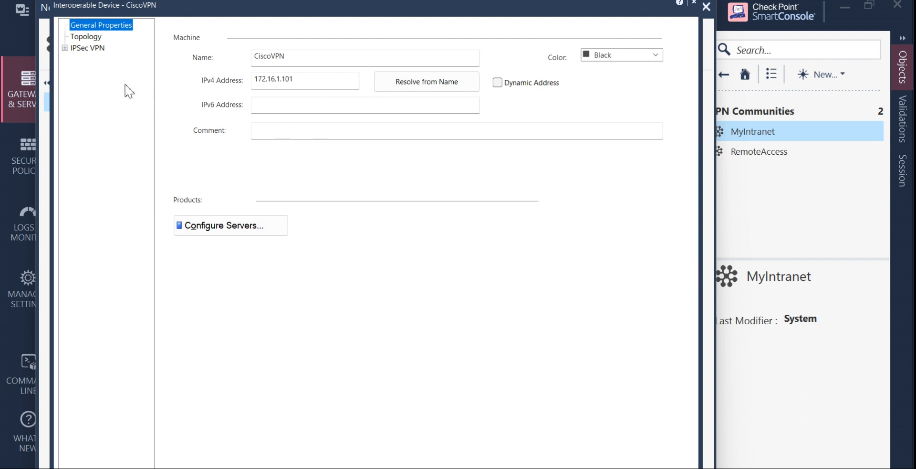
{"action": "left_click", "coordinate": [91, 37]}
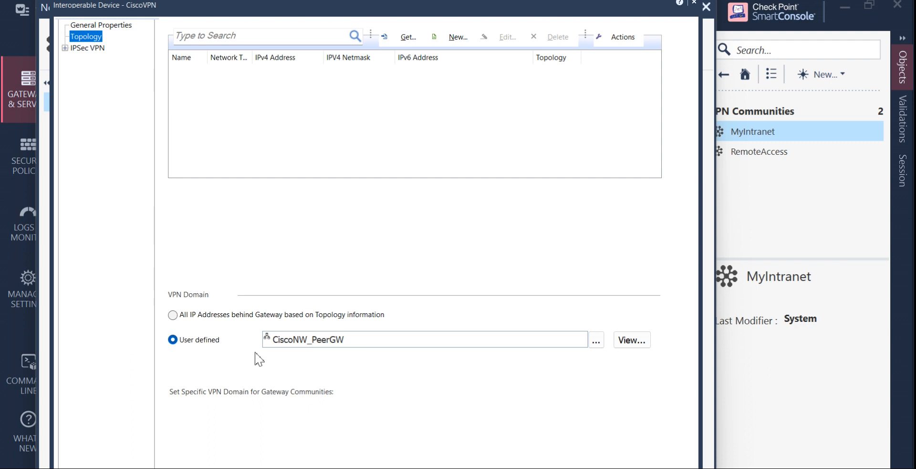
{"action": "left_click", "coordinate": [65, 47]}
{"action": "left_click", "coordinate": [101, 60]}
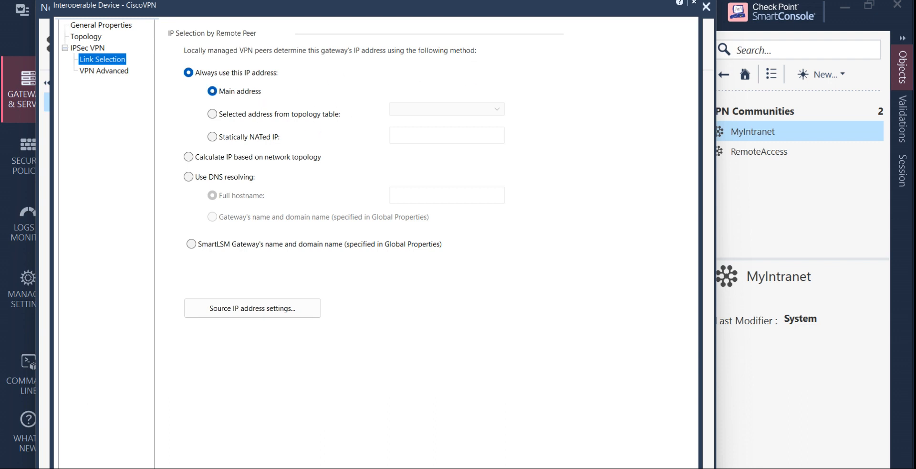
{"action": "left_click", "coordinate": [707, 7]}
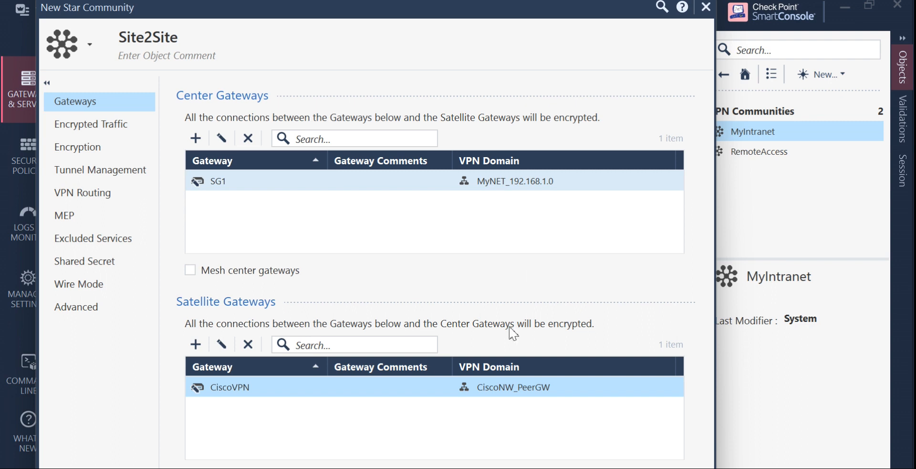
Accept all encrypted traffic on both center and satellite gateways in Site2Site.
{"action": "left_click", "coordinate": [125, 131]}
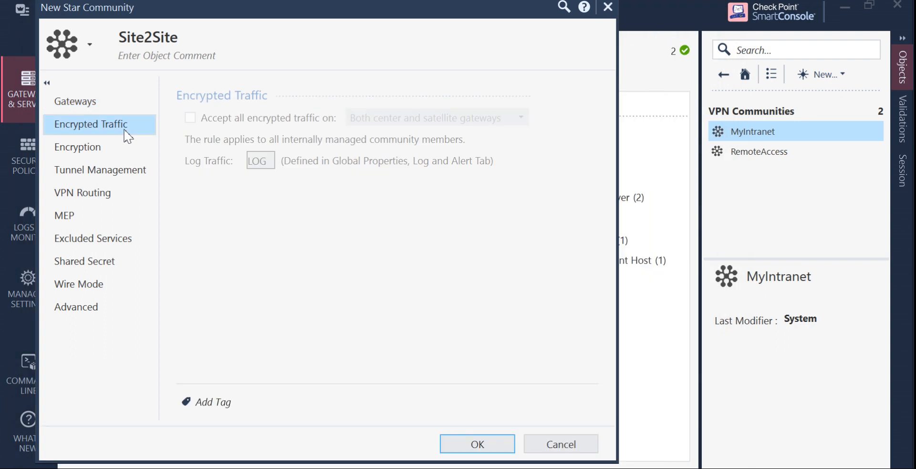
{"action": "left_click", "coordinate": [108, 106]}
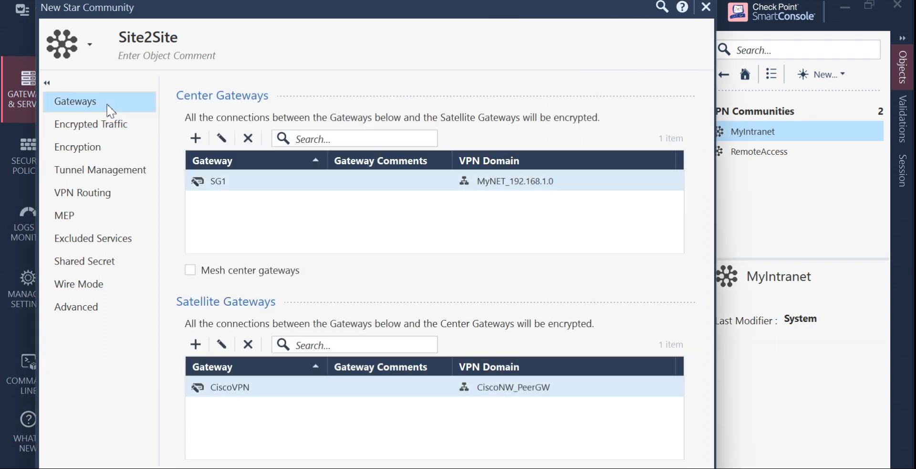
{"action": "left_click", "coordinate": [105, 128]}
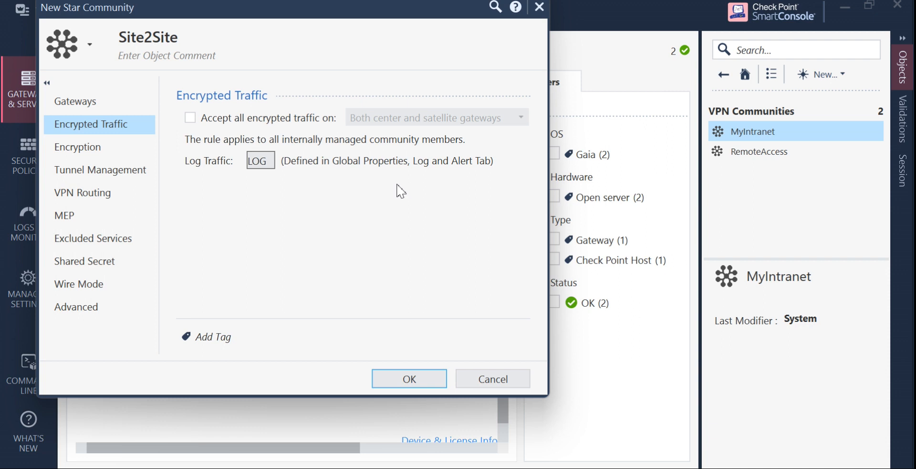
{"action": "left_click", "coordinate": [195, 118]}
{"action": "left_click", "coordinate": [524, 118]}
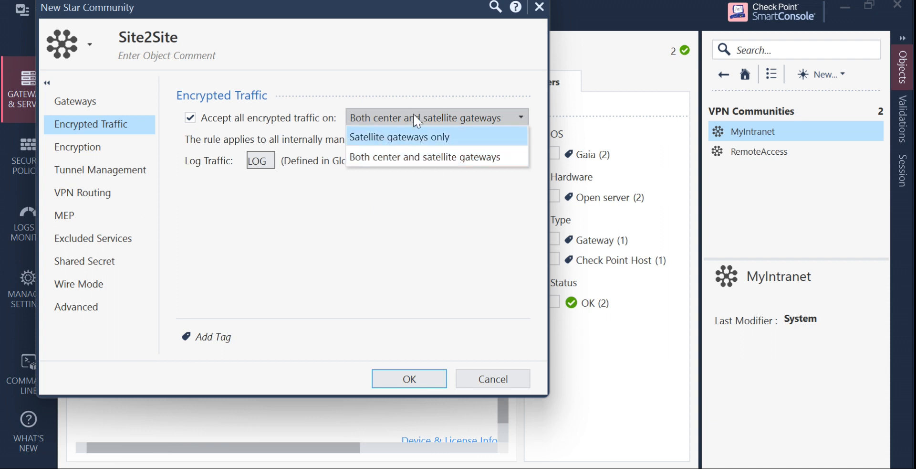
{"action": "left_click", "coordinate": [381, 162]}
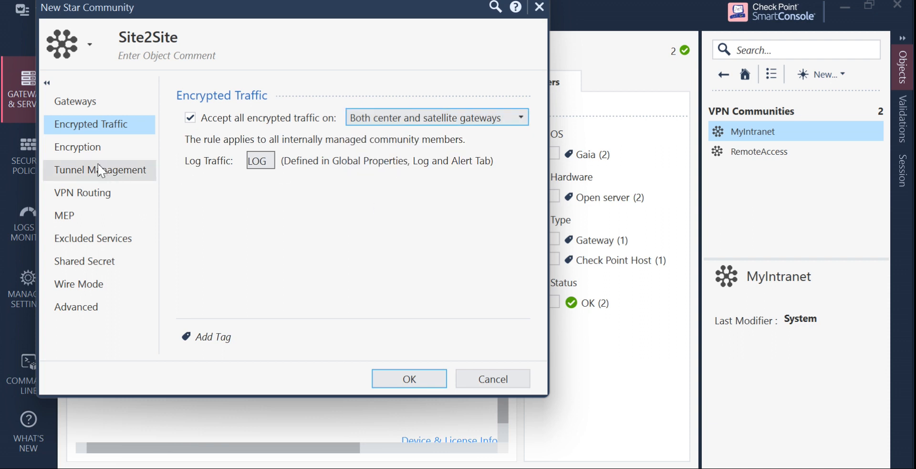
{"action": "left_click", "coordinate": [92, 149]}
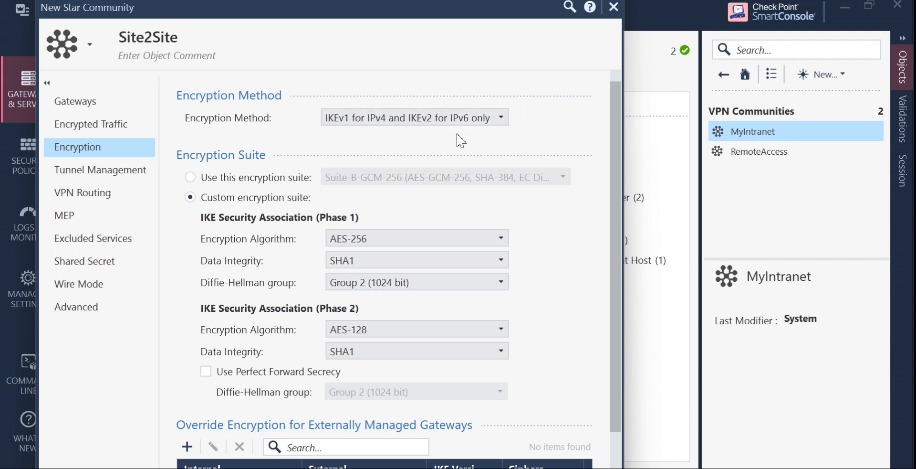
Set encryption method to IKEv2 only and Phase 1 integrity to SHA256, keeping AES-256.
{"action": "left_click", "coordinate": [504, 119]}
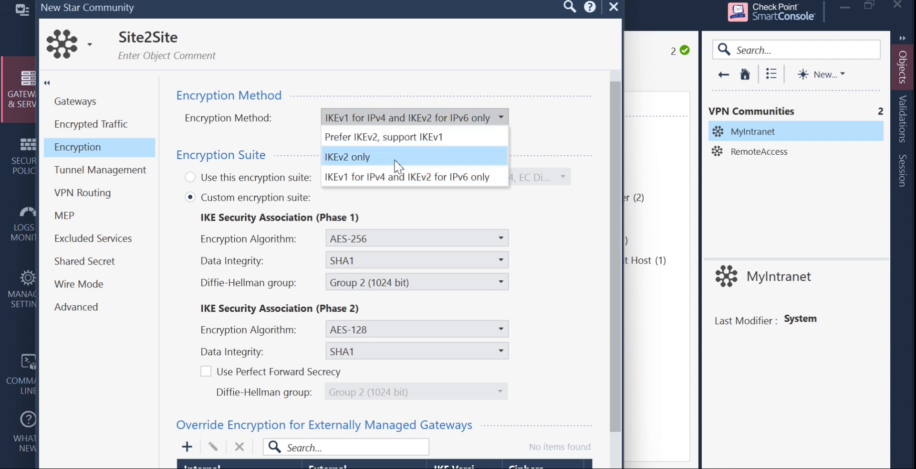
{"action": "left_click", "coordinate": [359, 157]}
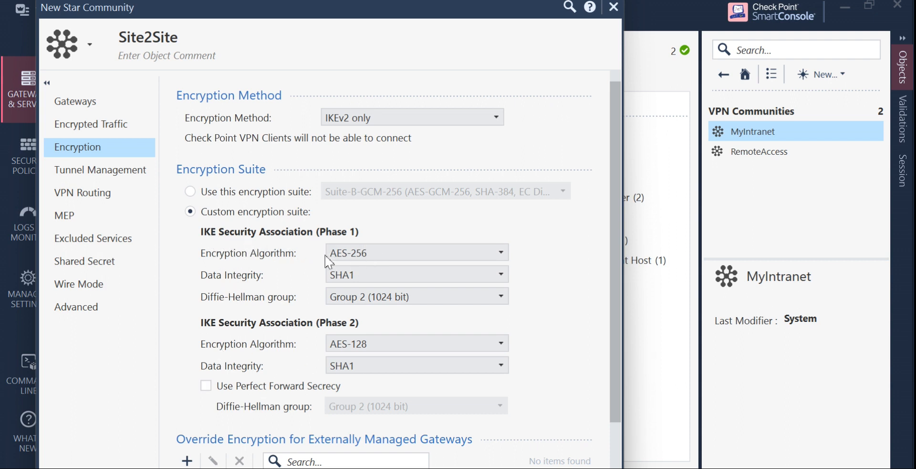
{"action": "left_click", "coordinate": [484, 258]}
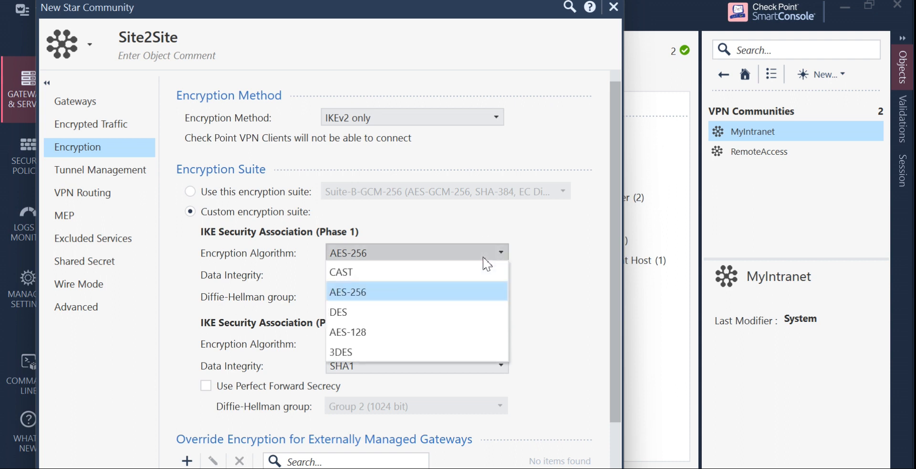
{"action": "left_click", "coordinate": [484, 258]}
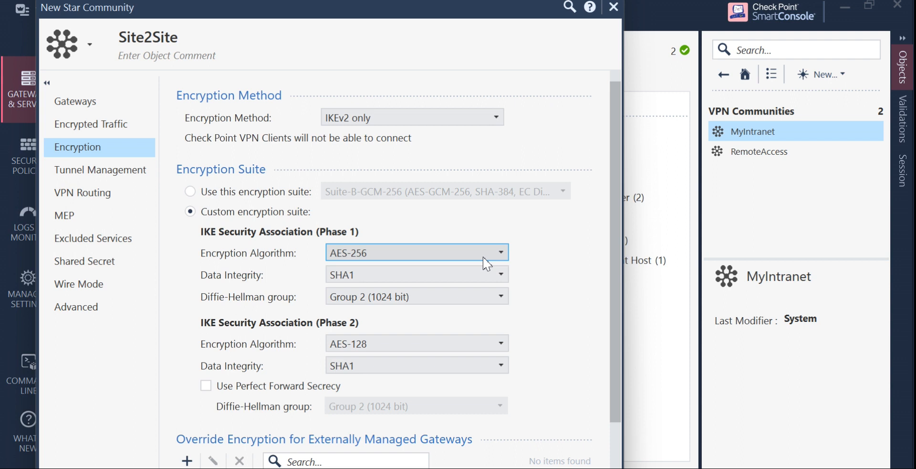
{"action": "left_click", "coordinate": [456, 276]}
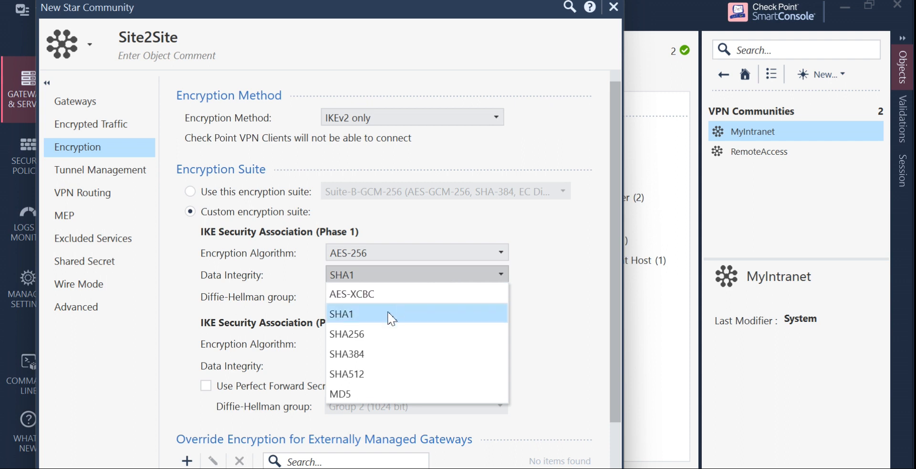
{"action": "left_click", "coordinate": [383, 339]}
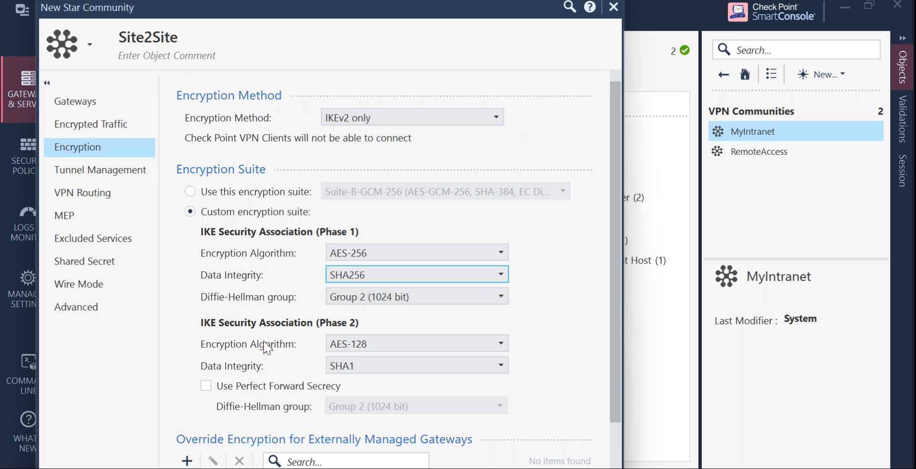
Set Phase 2 integrity to SHA256, enable Perfect Forward Secrecy, and start an encryption override.
{"action": "left_click", "coordinate": [445, 370]}
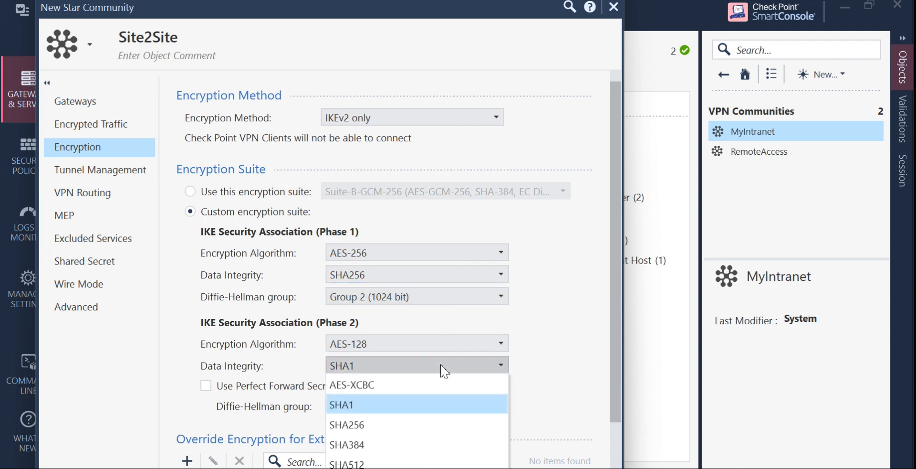
{"action": "left_click", "coordinate": [405, 427]}
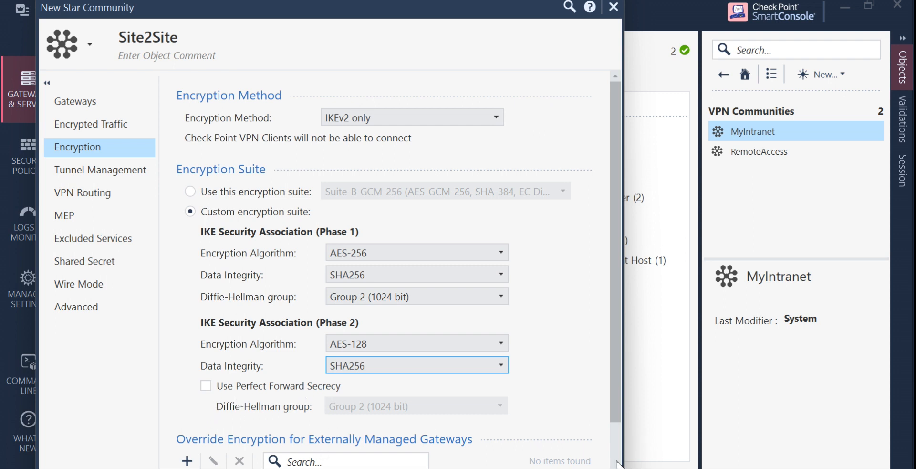
{"action": "scroll", "coordinate": [417, 394], "scroll_direction": "down", "scroll_amount": 2}
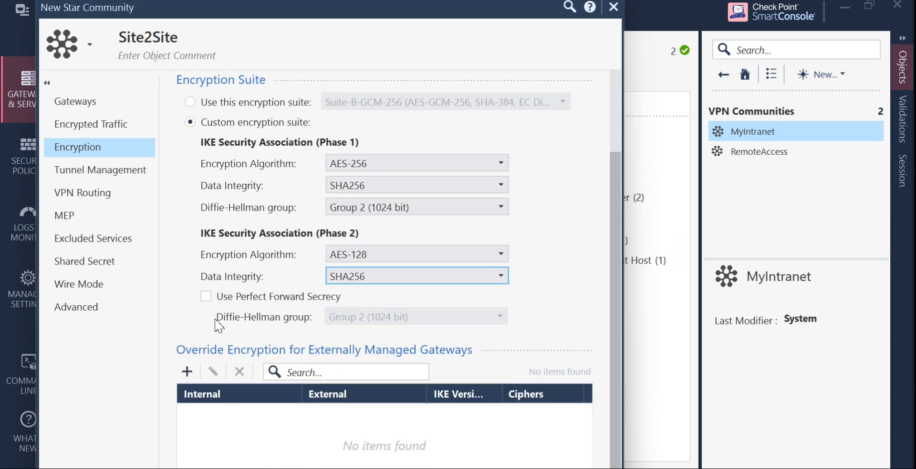
{"action": "left_click", "coordinate": [207, 297]}
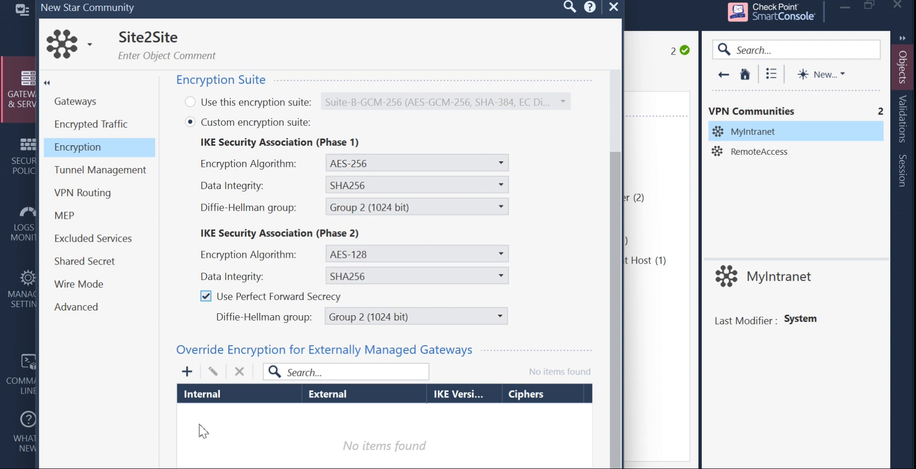
{"action": "left_click", "coordinate": [188, 374]}
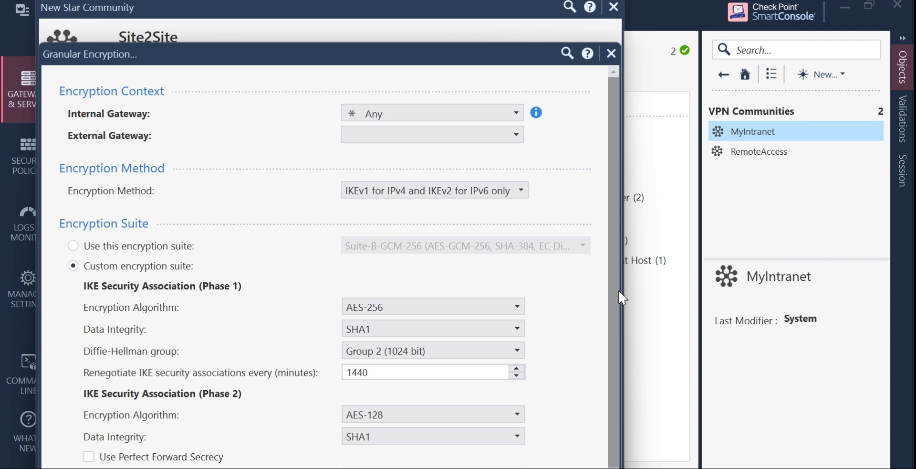
Cancel the Granular Encryption override without adding it and move the community window aside.
{"action": "scroll", "coordinate": [621, 312], "scroll_direction": "down", "scroll_amount": 1}
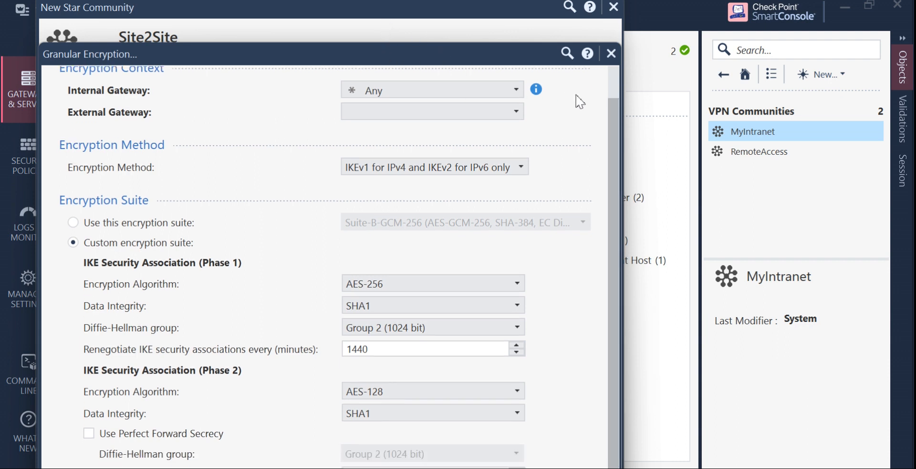
{"action": "scroll", "coordinate": [610, 77], "scroll_direction": "up", "scroll_amount": 1}
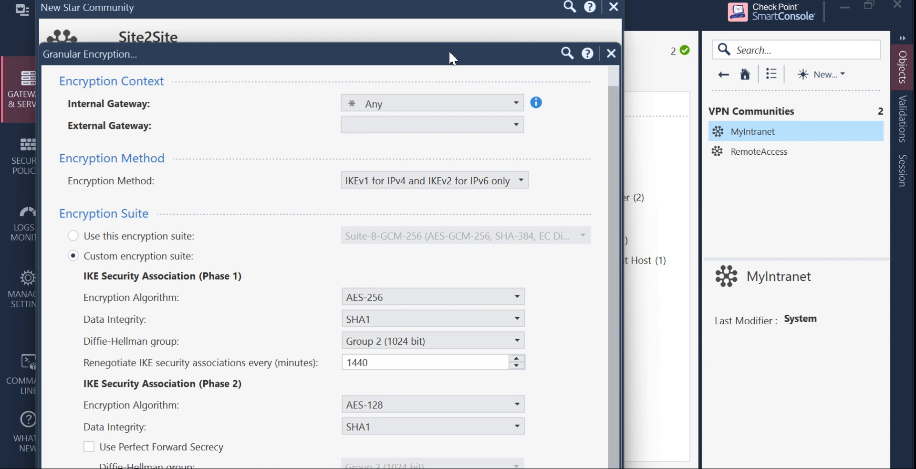
{"action": "left_click_drag", "start_coordinate": [452, 55], "coordinate": [915, 152]}
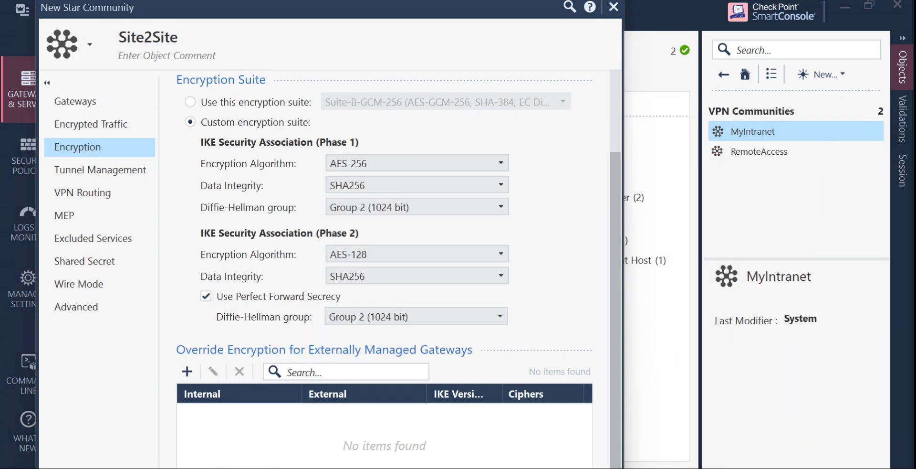
{"action": "left_click_drag", "start_coordinate": [915, 151], "coordinate": [627, 15]}
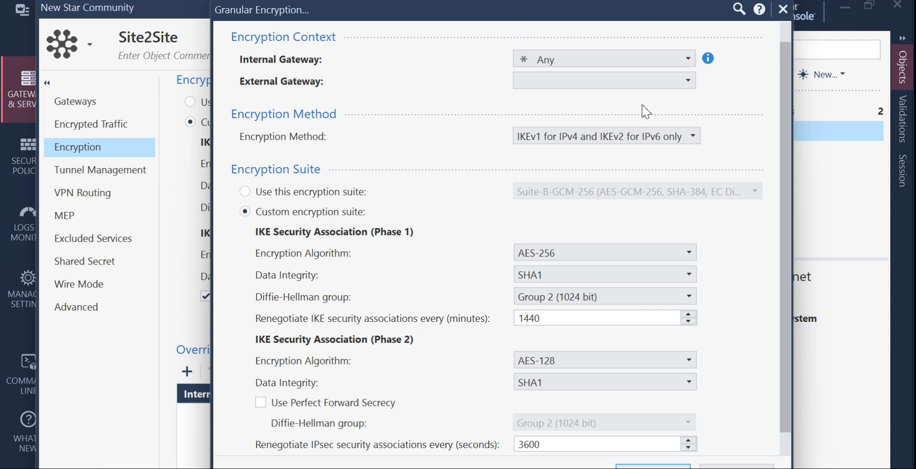
{"action": "scroll", "coordinate": [786, 49], "scroll_direction": "up", "scroll_amount": 1}
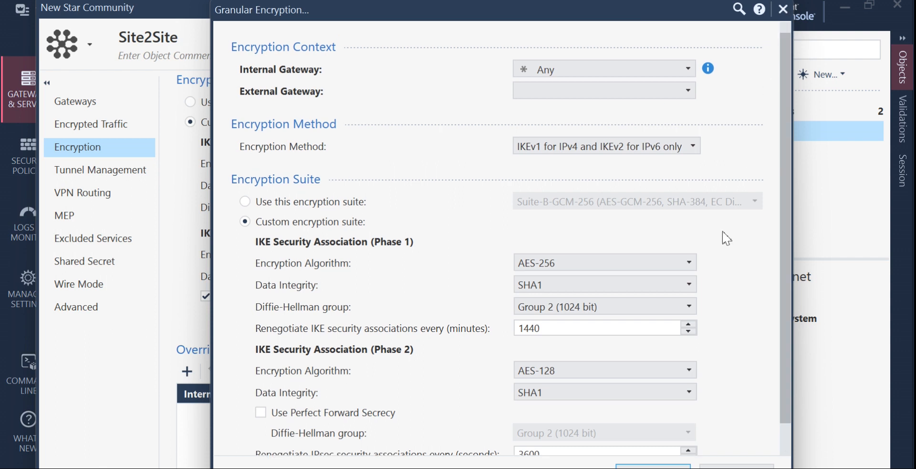
{"action": "left_click", "coordinate": [744, 464]}
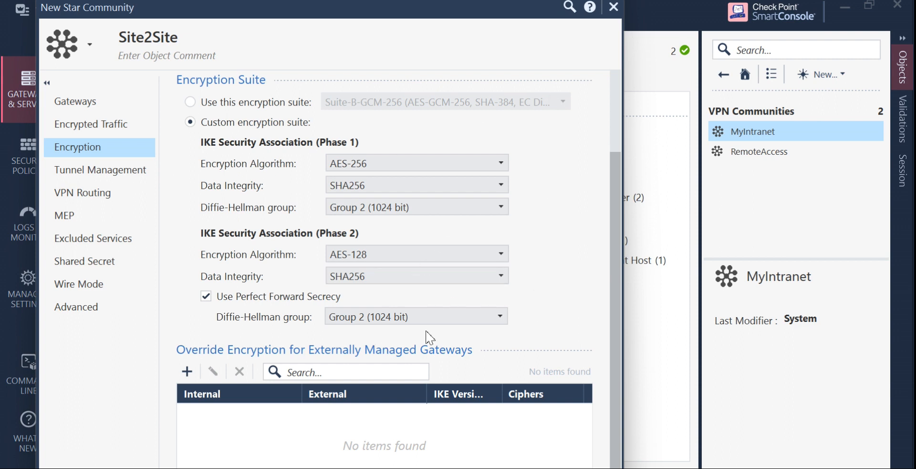
{"action": "left_click_drag", "start_coordinate": [413, 12], "coordinate": [584, 17]}
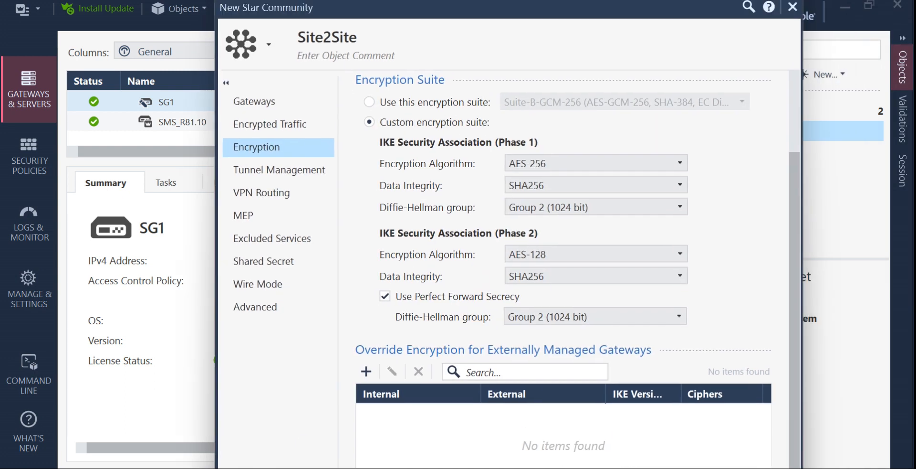
In Tunnel Management, try then clear permanent tunnels, and keep sharing at one tunnel per subnet pair.
{"action": "left_click", "coordinate": [297, 173]}
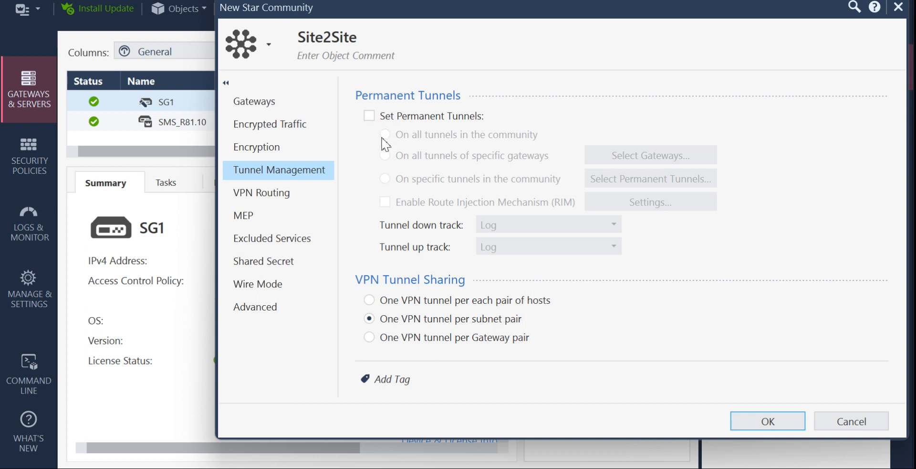
{"action": "left_click", "coordinate": [409, 124]}
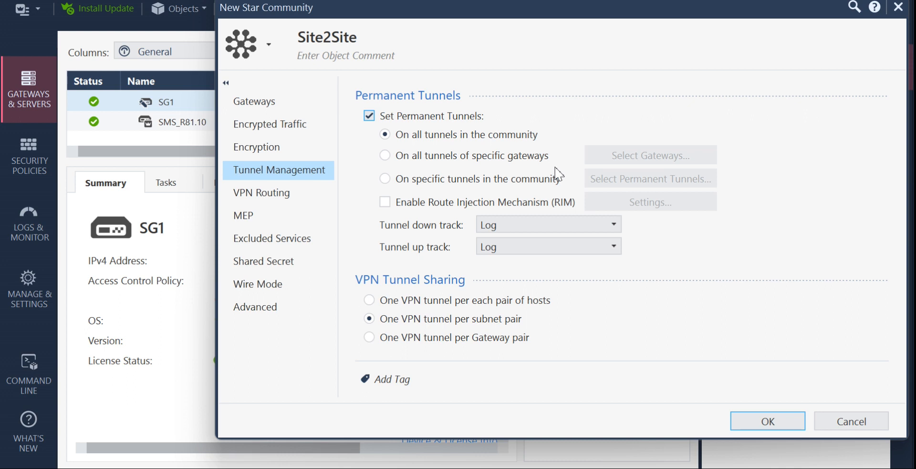
{"action": "left_click", "coordinate": [370, 116]}
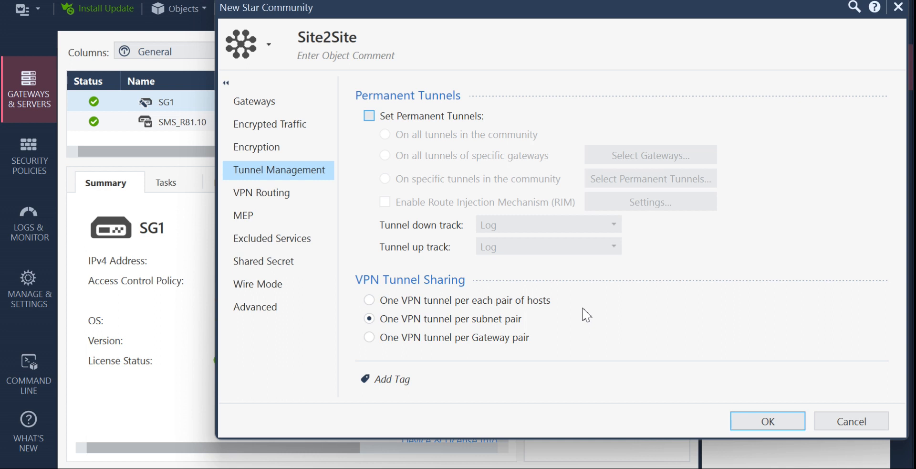
{"action": "left_click", "coordinate": [393, 301]}
{"action": "left_click", "coordinate": [375, 318]}
Try each VPN Routing option, settle on 'To center only', then view the MEP page.
{"action": "left_click", "coordinate": [290, 195]}
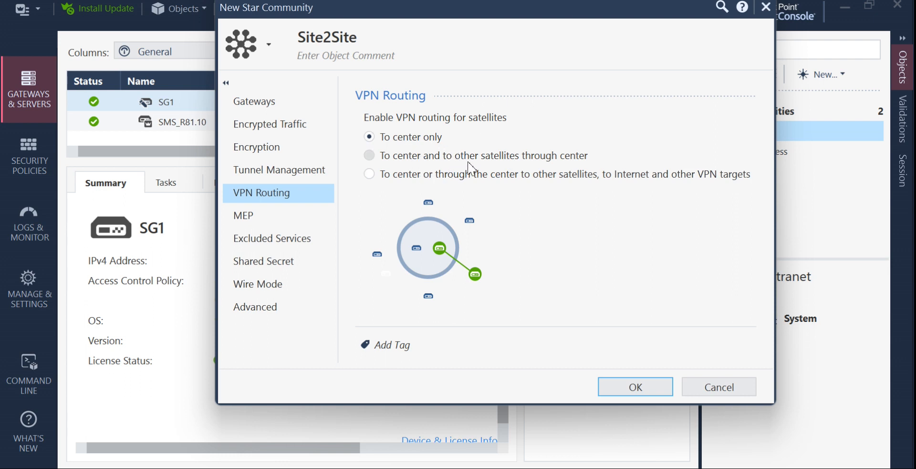
{"action": "left_click", "coordinate": [487, 161]}
{"action": "left_click", "coordinate": [381, 176]}
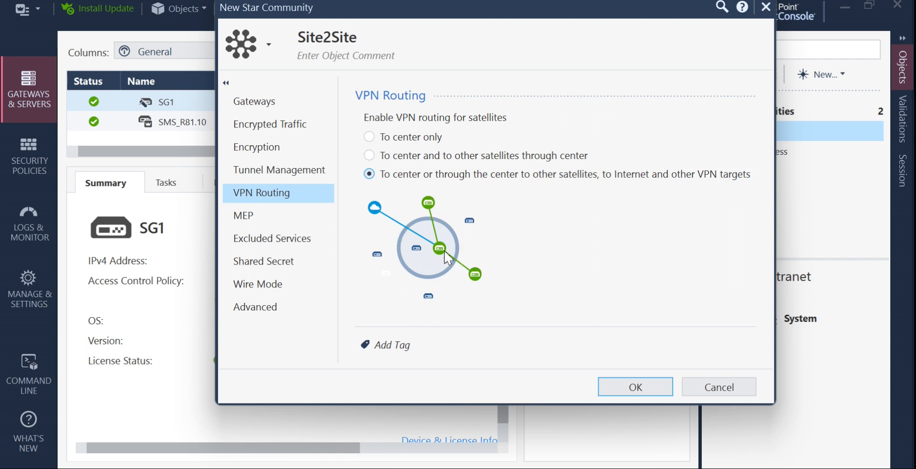
{"action": "left_click", "coordinate": [376, 138]}
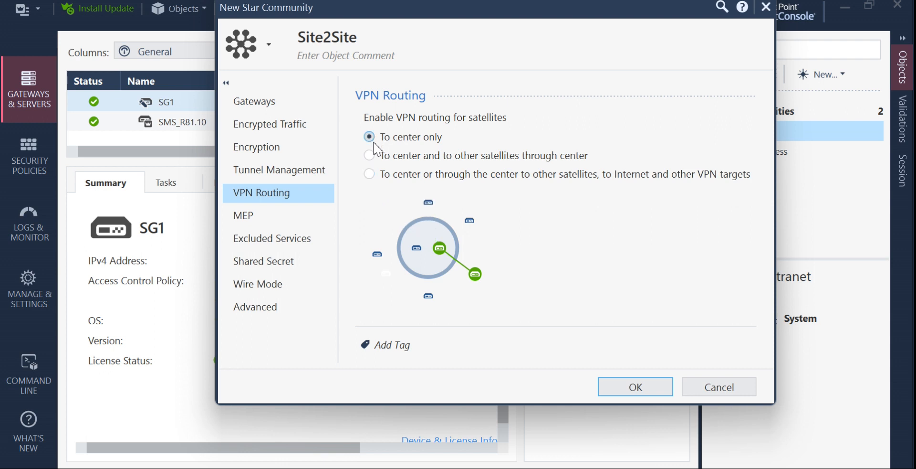
{"action": "left_click", "coordinate": [260, 220]}
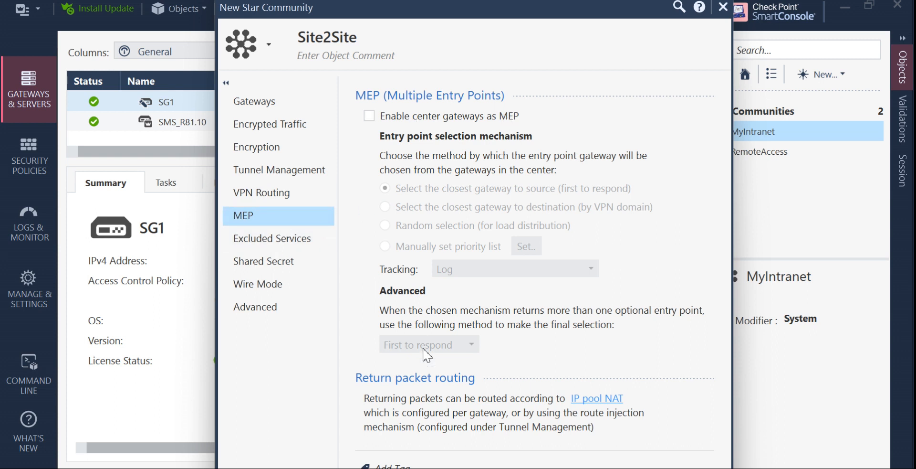
View the community's Excluded Services page, then its Shared Secret page.
{"action": "left_click", "coordinate": [291, 247]}
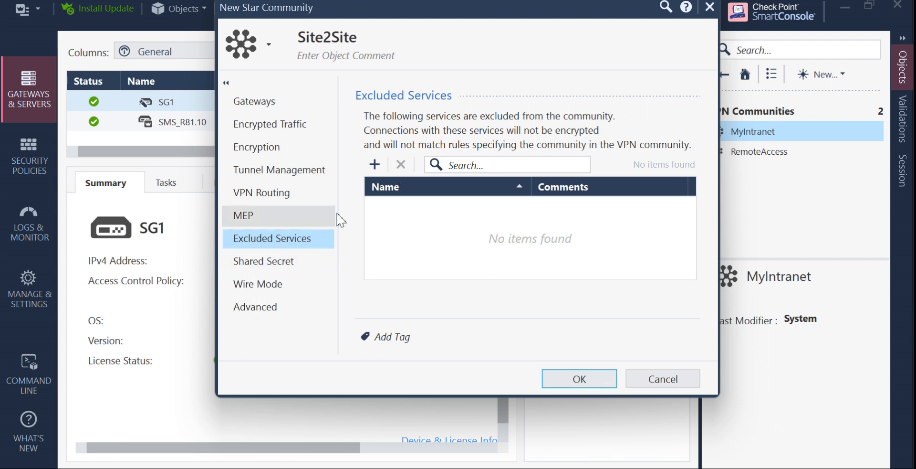
{"action": "left_click", "coordinate": [279, 261]}
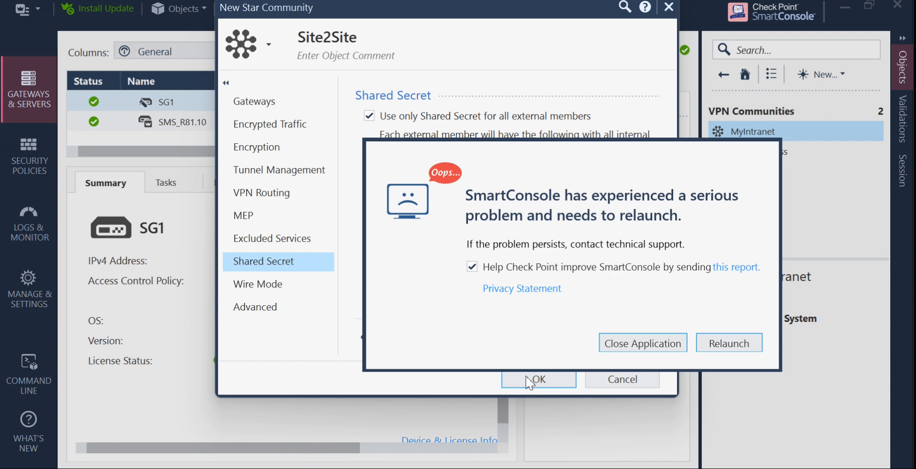
Relaunch SmartConsole after the crash, log back in with the admin password, and postpone the update.
{"action": "left_click_drag", "start_coordinate": [603, 160], "coordinate": [403, 83]}
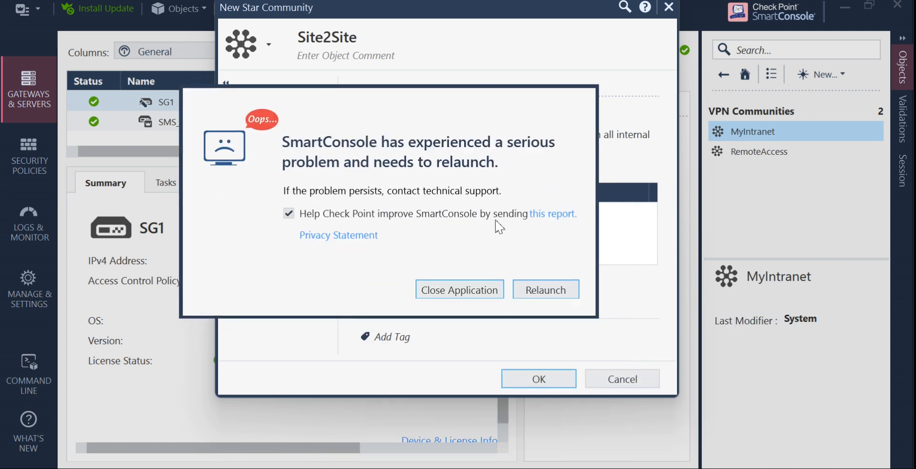
{"action": "left_click", "coordinate": [540, 290]}
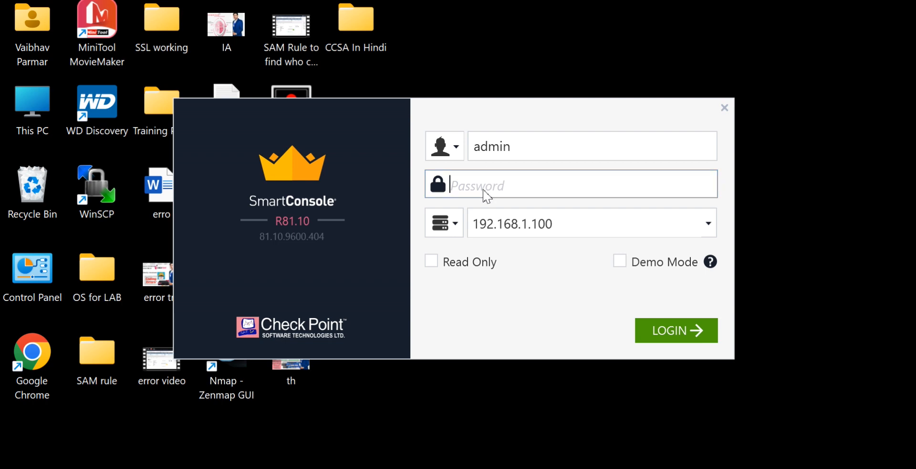
{"action": "type", "text": "admin123"}
{"action": "left_click", "coordinate": [667, 324]}
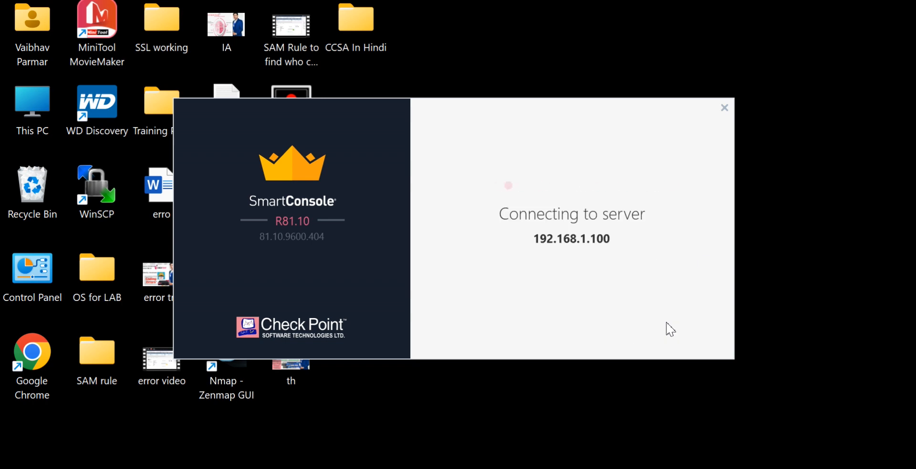
{"action": "left_click", "coordinate": [671, 329]}
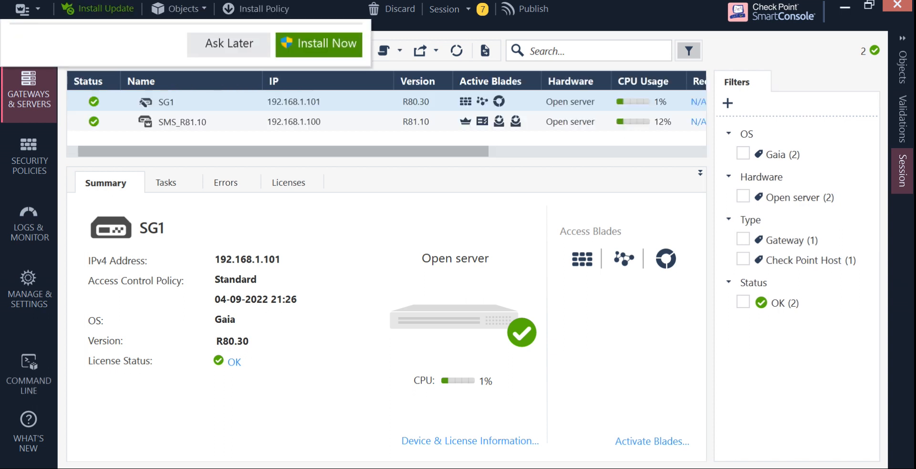
{"action": "left_click", "coordinate": [231, 128]}
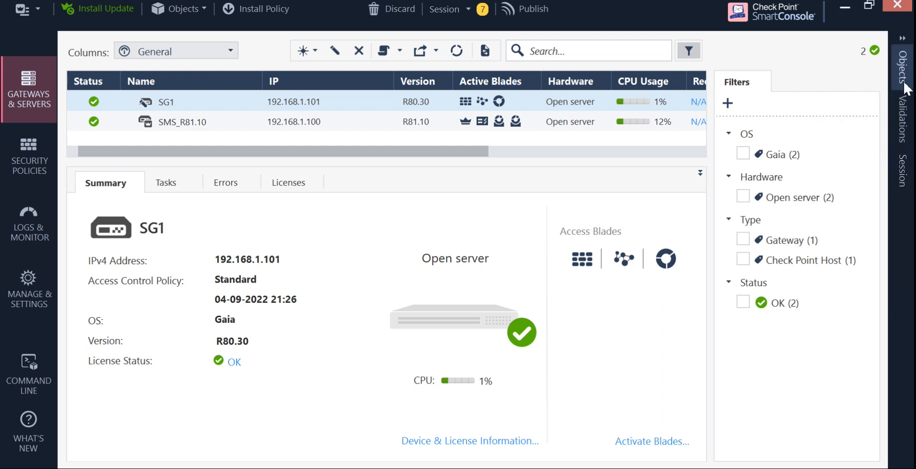
{"action": "left_click", "coordinate": [903, 44]}
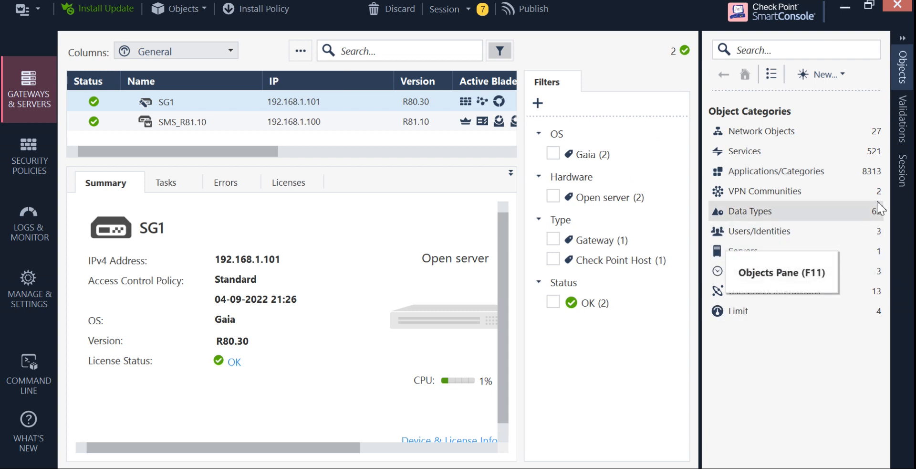
{"action": "left_click", "coordinate": [855, 195]}
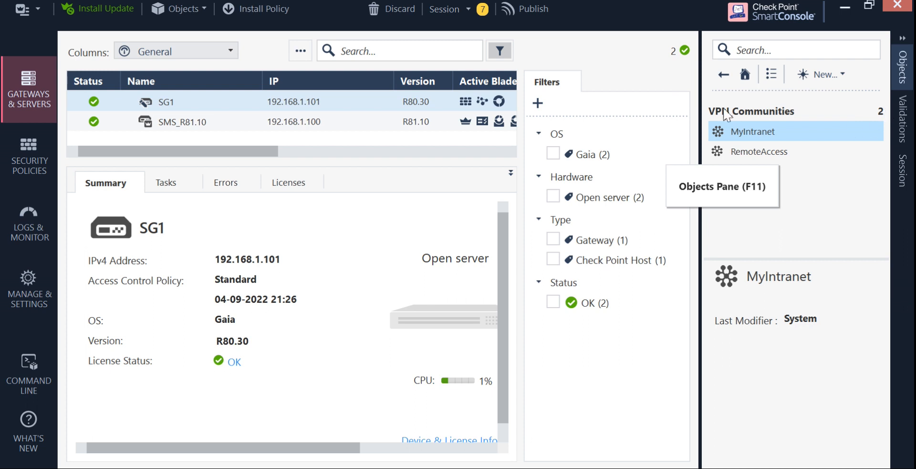
{"action": "left_click", "coordinate": [724, 74]}
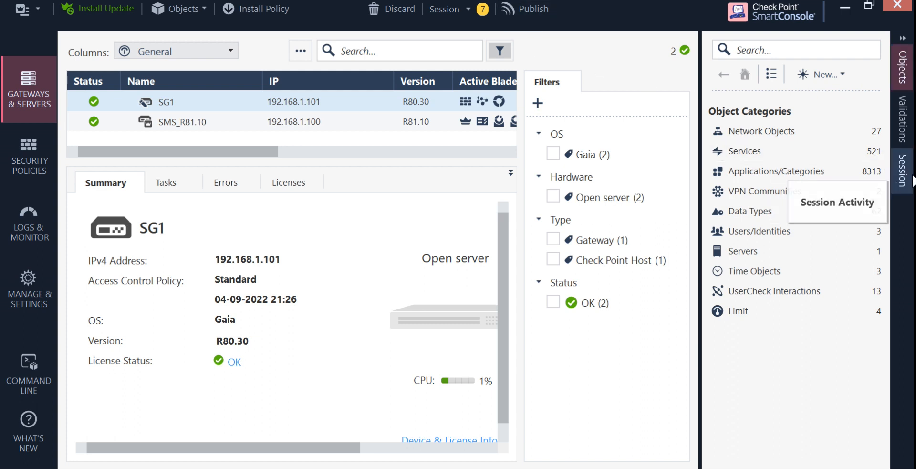
{"action": "left_click", "coordinate": [902, 170]}
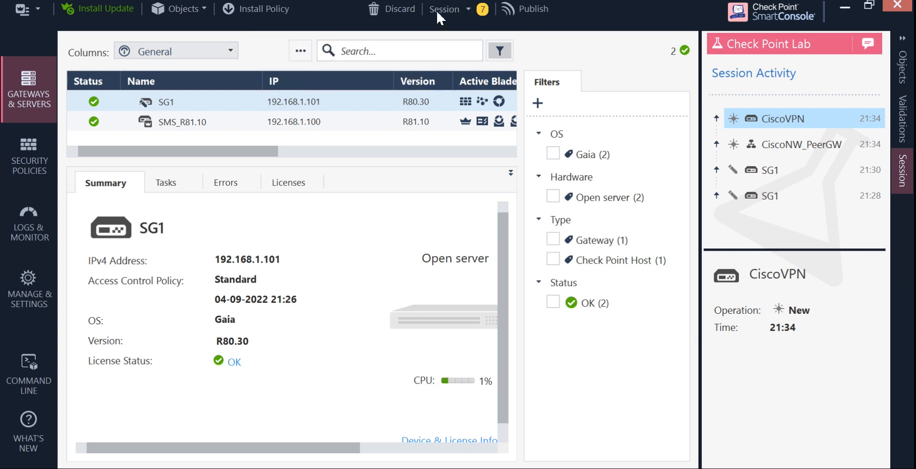
{"action": "left_click", "coordinate": [458, 15]}
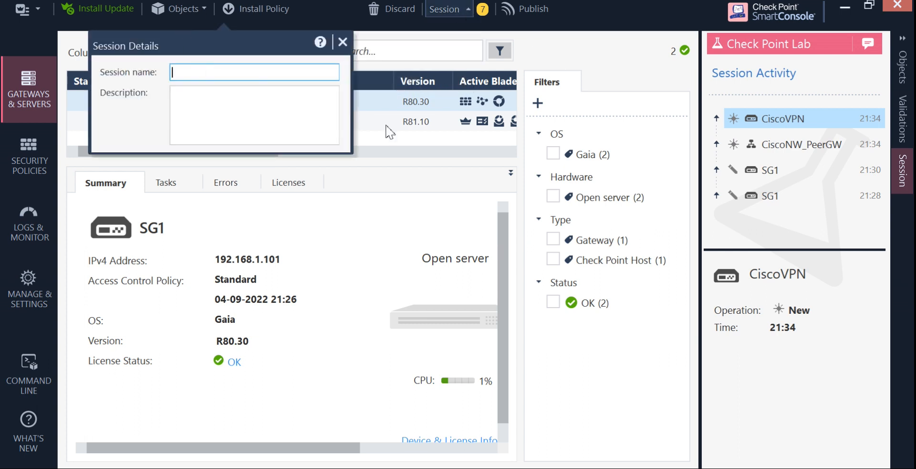
{"action": "left_click", "coordinate": [342, 42]}
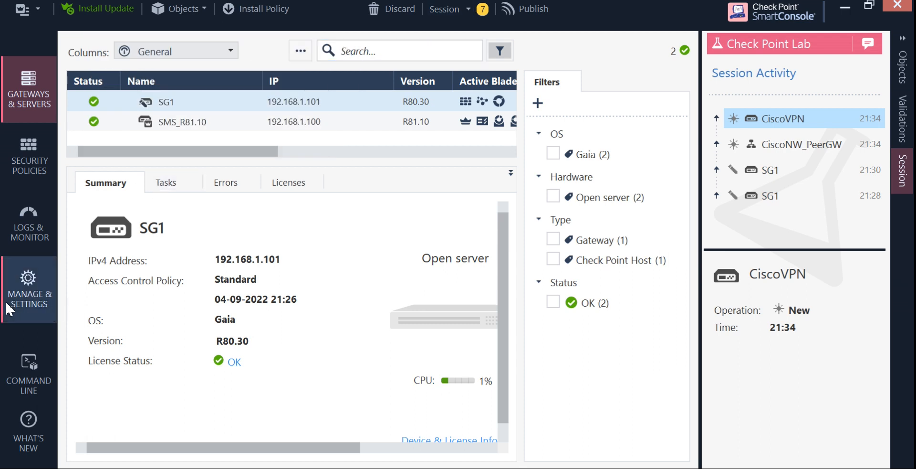
Show View Sessions under Manage & Settings, with 4 locks and 7 changes, then the Objects panel.
{"action": "left_click", "coordinate": [22, 294]}
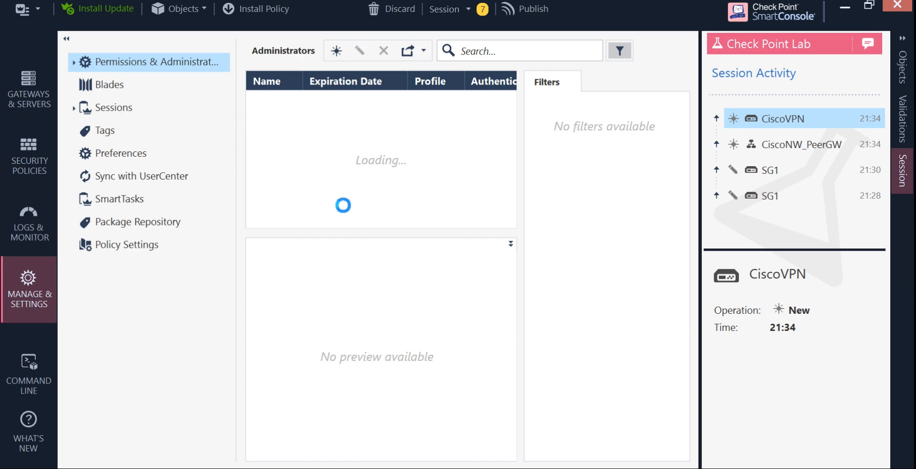
{"action": "left_click", "coordinate": [118, 108]}
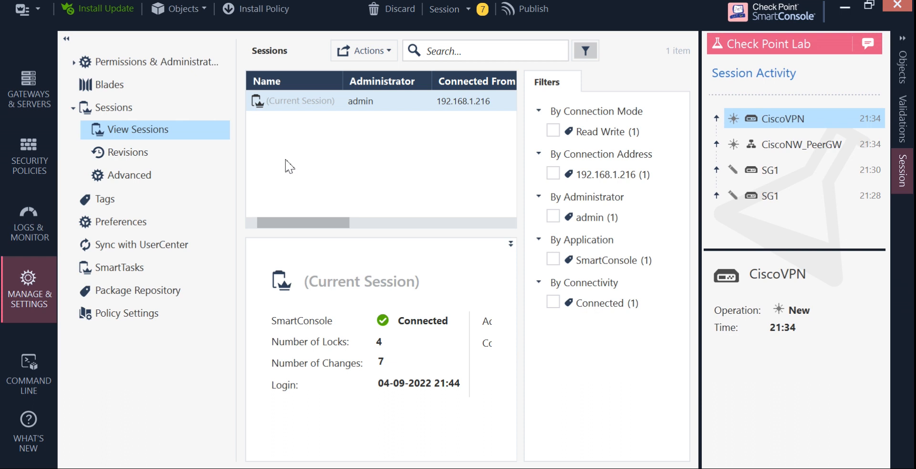
{"action": "left_click_drag", "start_coordinate": [323, 222], "coordinate": [217, 130]}
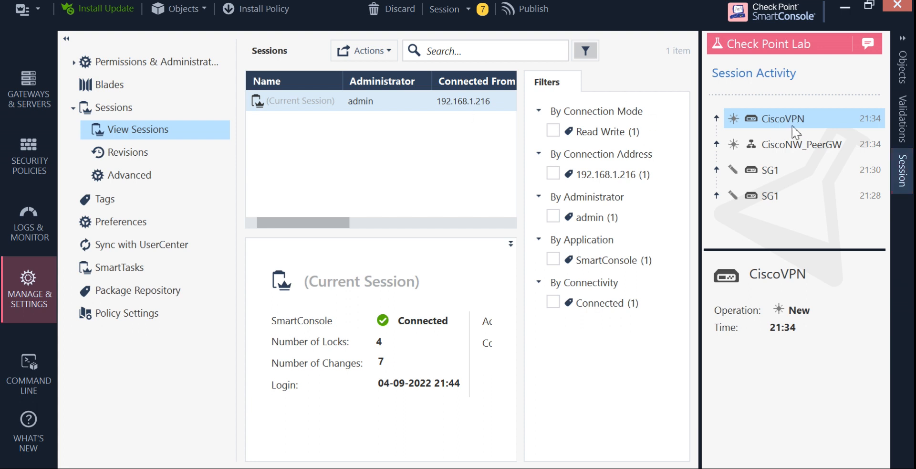
{"action": "left_click", "coordinate": [904, 40]}
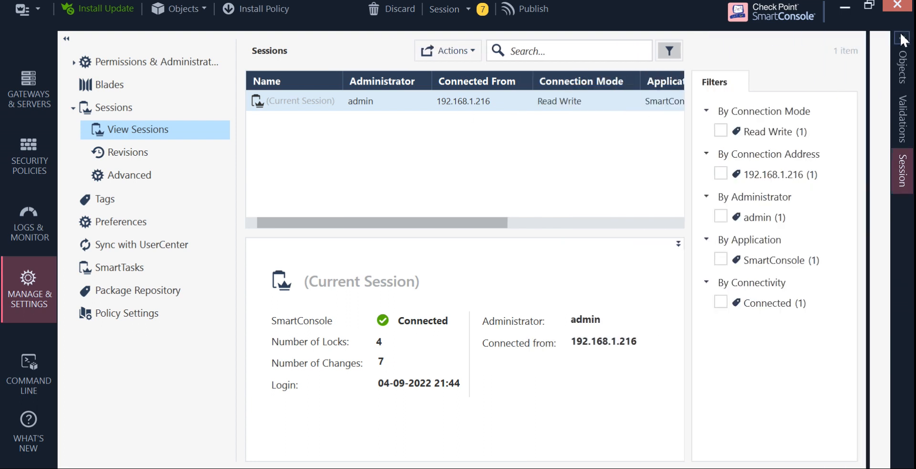
{"action": "left_click", "coordinate": [905, 65]}
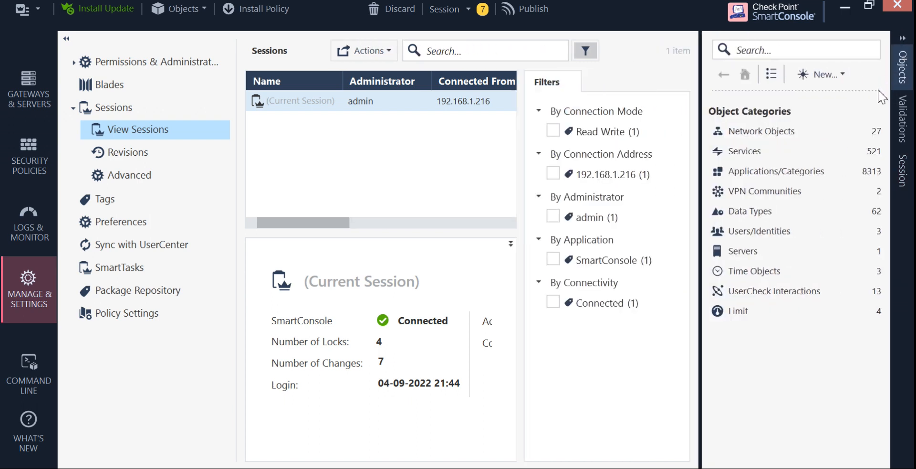
Create a new Star VPN Community from VPN Communities and name it GW1.
{"action": "left_click", "coordinate": [764, 191]}
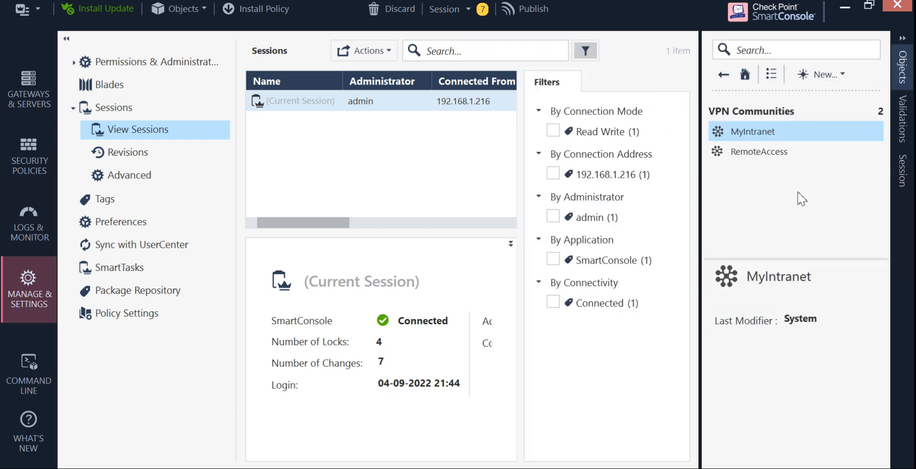
{"action": "left_click", "coordinate": [841, 75]}
{"action": "mouse_move", "coordinate": [836, 159]}
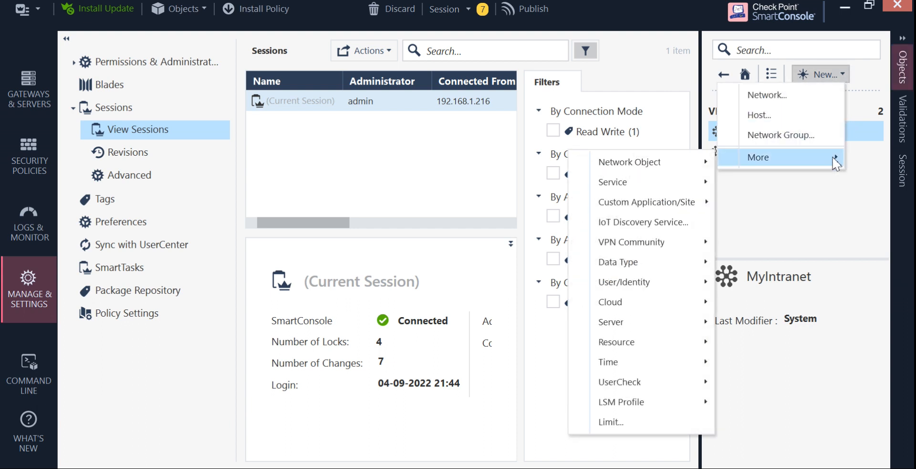
{"action": "mouse_move", "coordinate": [685, 245]}
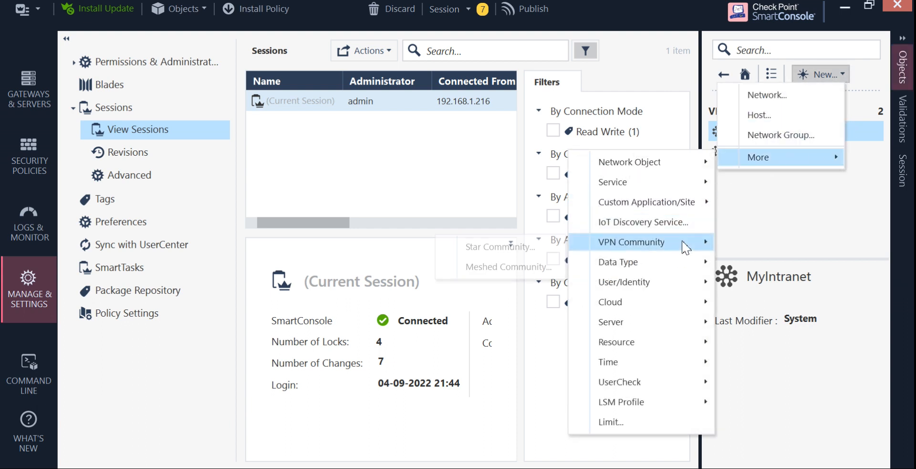
{"action": "left_click", "coordinate": [531, 256]}
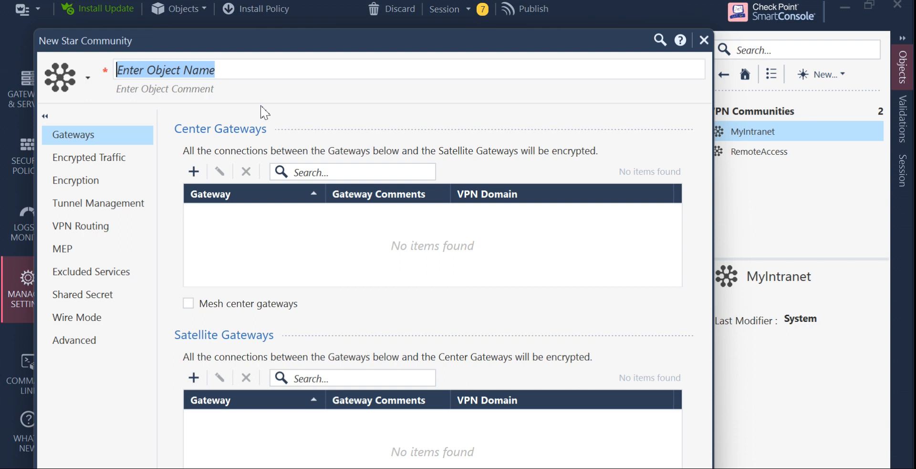
{"action": "type", "text": "GW"}
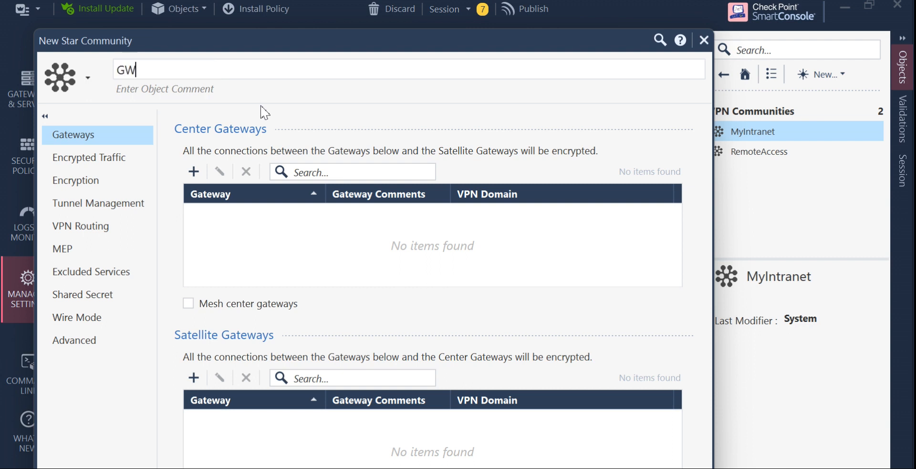
{"action": "type", "text": "1"}
Add SG1 as the center gateway and CiscoVPN as the satellite gateway.
{"action": "left_click", "coordinate": [204, 171]}
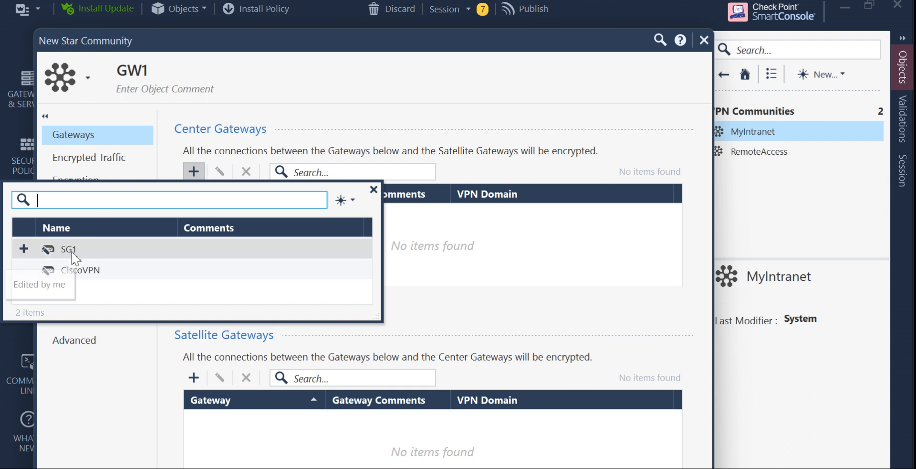
{"action": "left_click", "coordinate": [72, 250]}
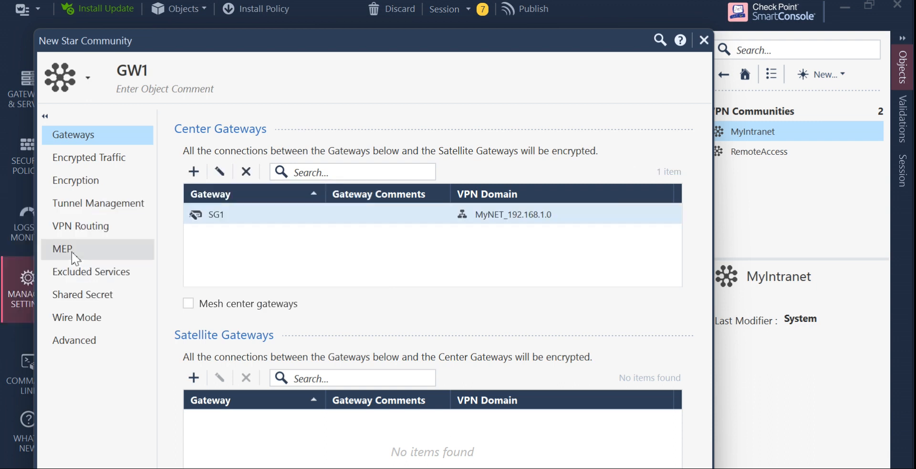
{"action": "left_click", "coordinate": [193, 377]}
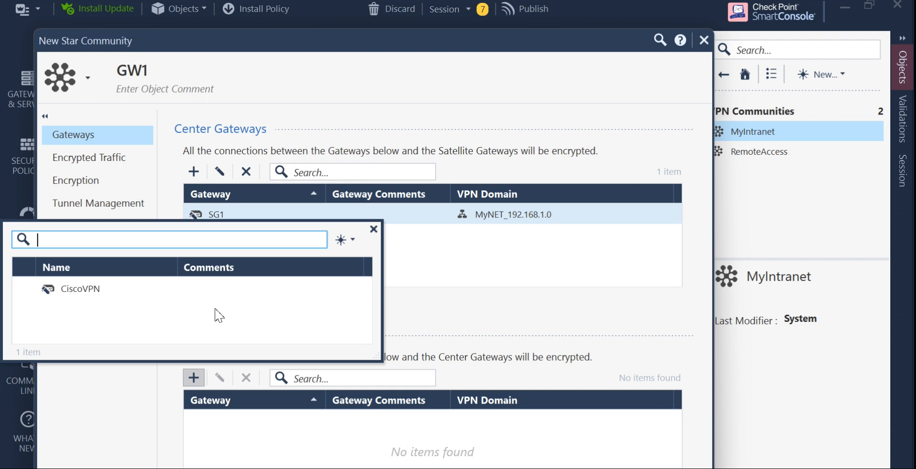
{"action": "left_click", "coordinate": [25, 292]}
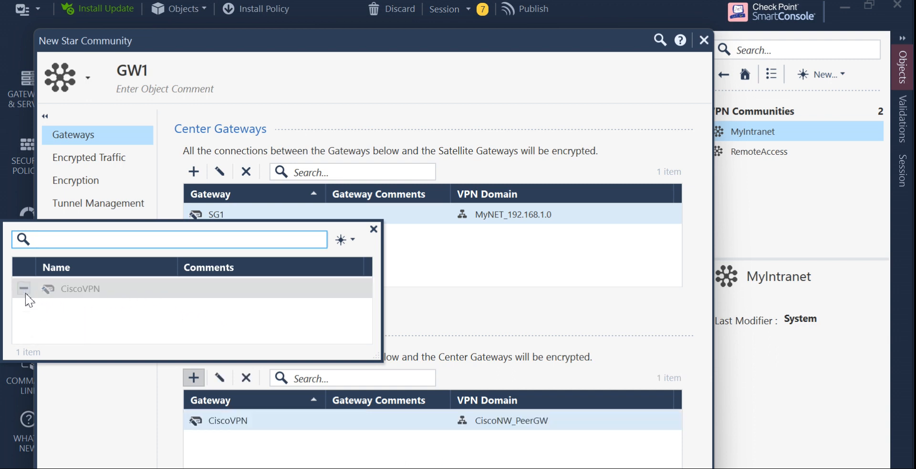
{"action": "left_click", "coordinate": [374, 229]}
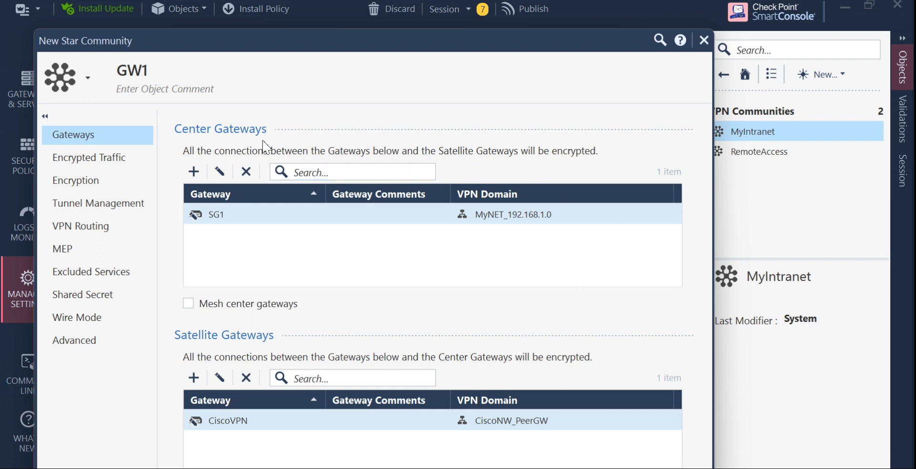
Rename the community from GW1 to Site2SIteVPN.
{"action": "double_click", "coordinate": [155, 70]}
{"action": "key", "text": "BackSpace"}
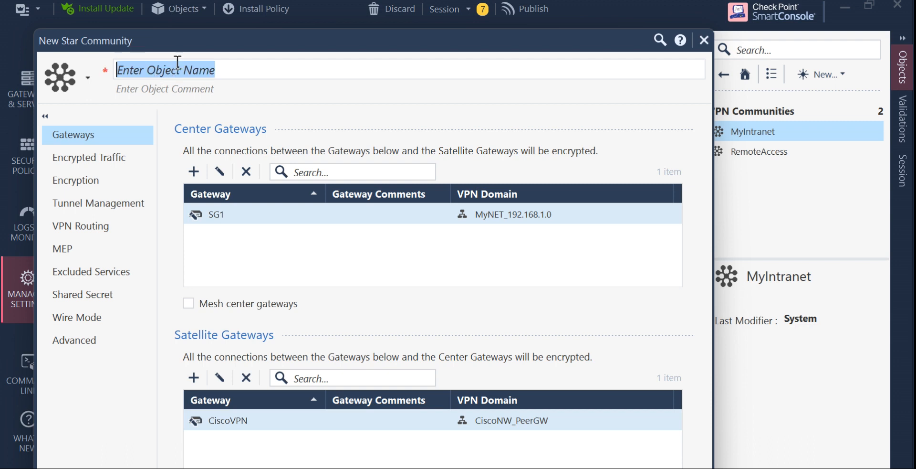
{"action": "type", "text": "Site2SIteVPN"}
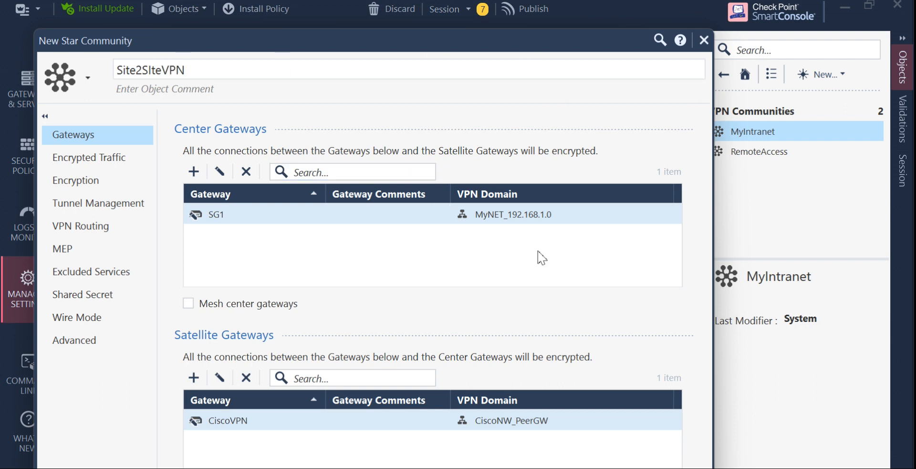
Accept all encrypted traffic on both center and satellite gateways.
{"action": "left_click", "coordinate": [116, 167]}
{"action": "left_click", "coordinate": [188, 152]}
{"action": "left_click", "coordinate": [431, 146]}
{"action": "left_click", "coordinate": [431, 146]}
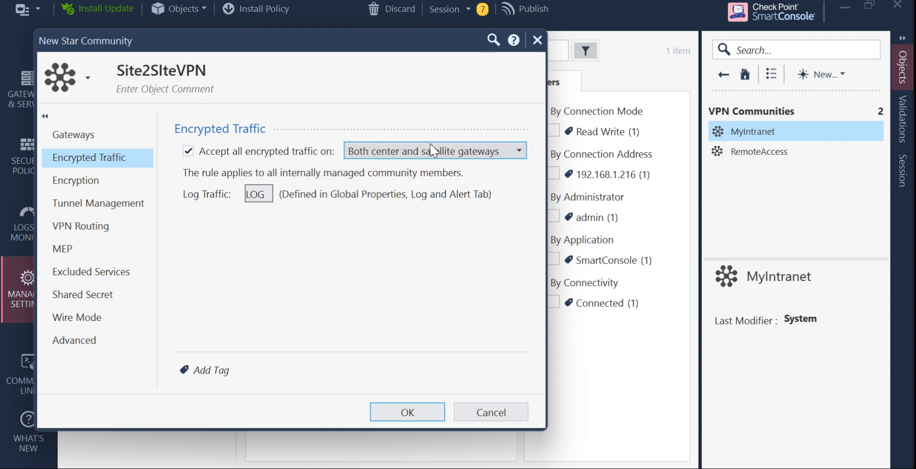
Set Phase 1 and Phase 2 data integrity to SHA256.
{"action": "left_click", "coordinate": [111, 186]}
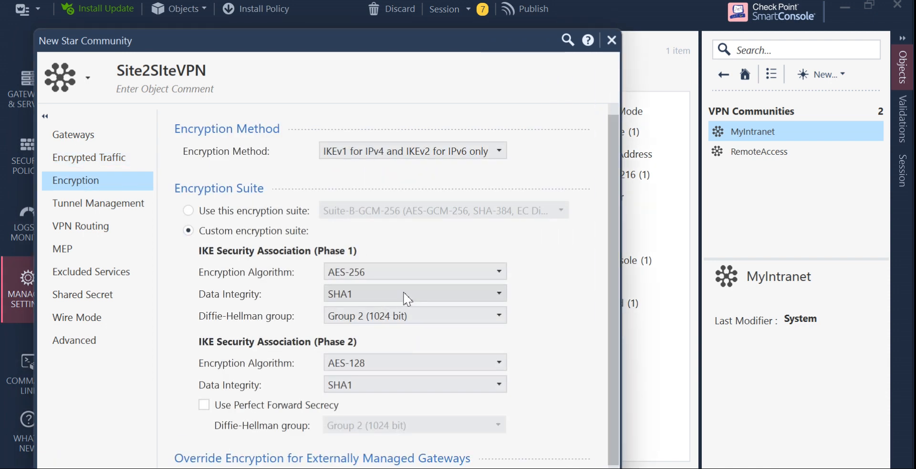
{"action": "left_click", "coordinate": [407, 298]}
{"action": "left_click", "coordinate": [378, 353]}
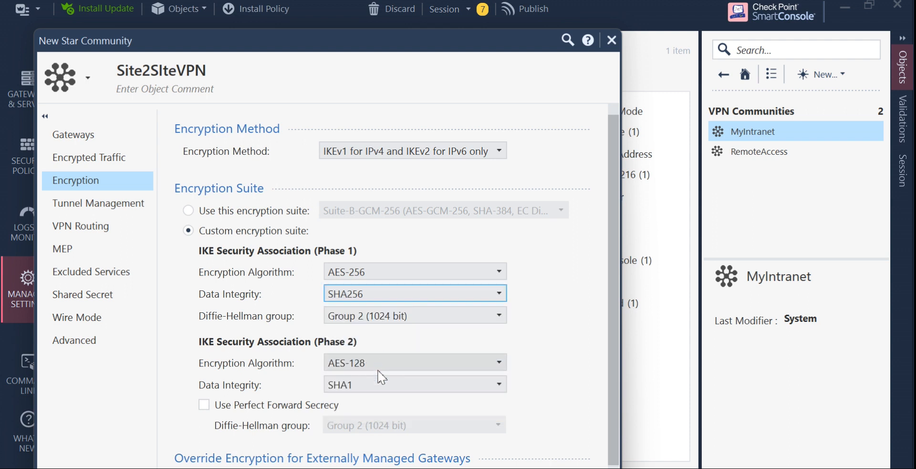
{"action": "left_click", "coordinate": [382, 386]}
{"action": "left_click", "coordinate": [377, 310]}
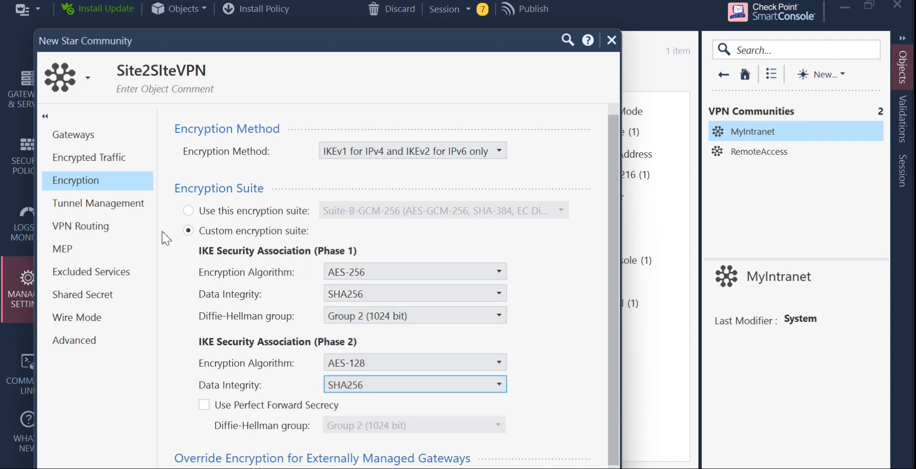
{"action": "left_click", "coordinate": [104, 210]}
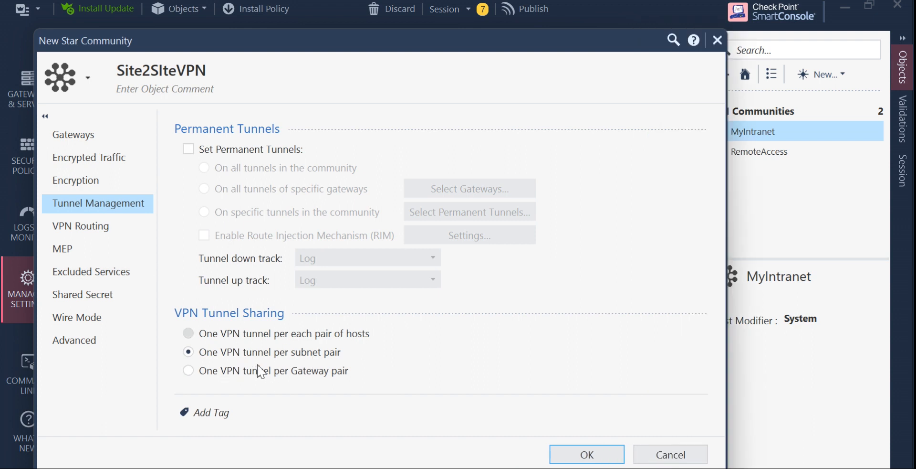
Confirm 'To center only' routing, use only shared secrets, and enter an 8-character secret for CiscoVPN.
{"action": "left_click", "coordinate": [98, 229]}
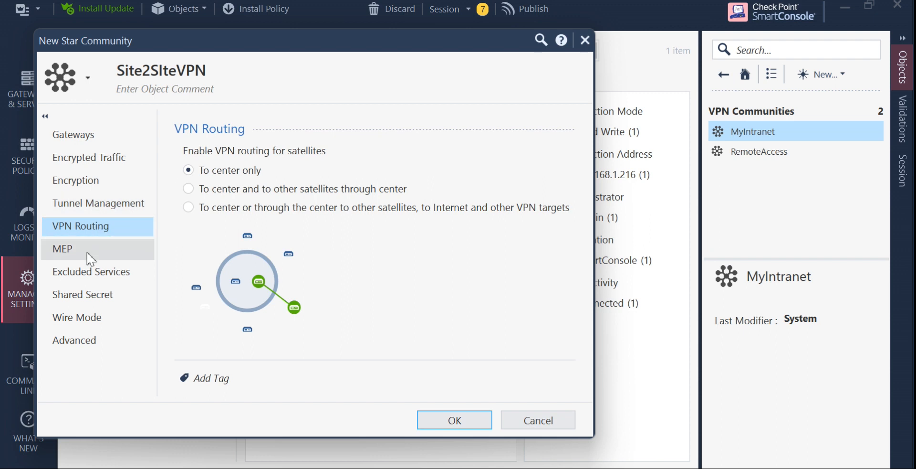
{"action": "left_click", "coordinate": [89, 294]}
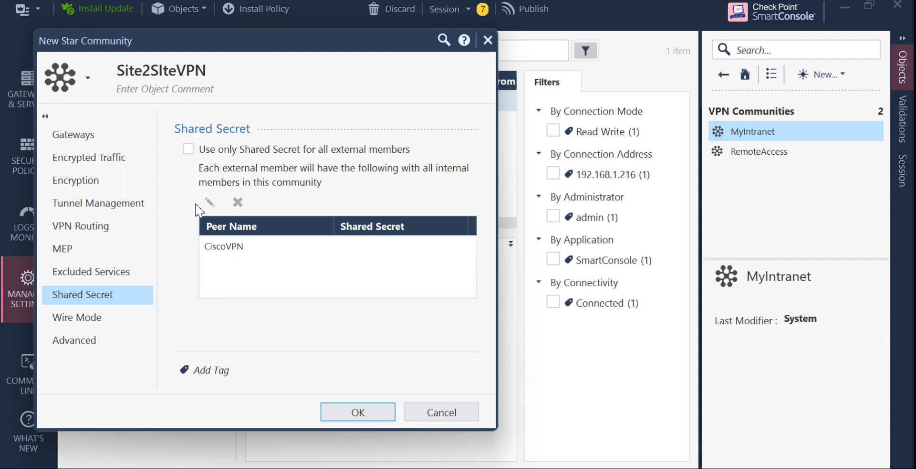
{"action": "left_click", "coordinate": [191, 150]}
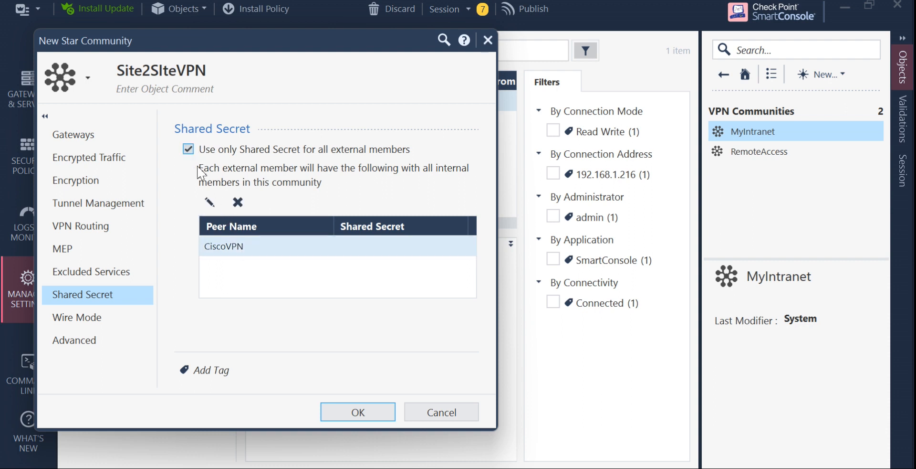
{"action": "left_click", "coordinate": [242, 247]}
{"action": "double_click", "coordinate": [242, 247]}
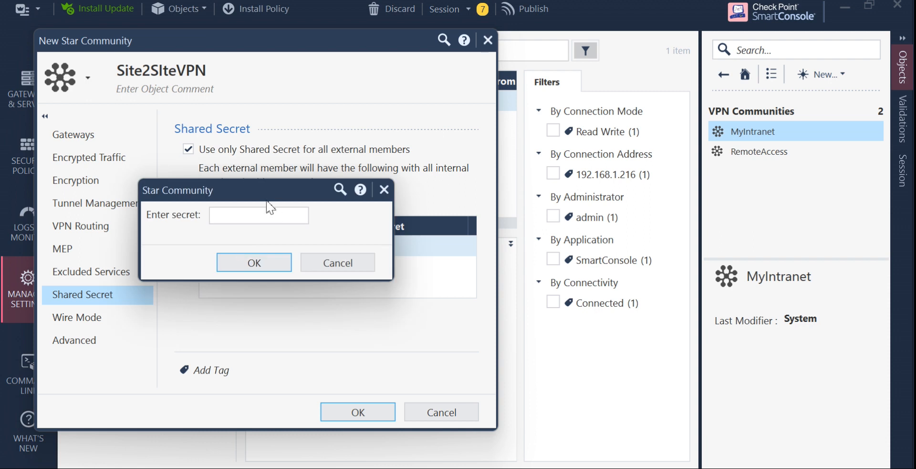
{"action": "left_click", "coordinate": [255, 219]}
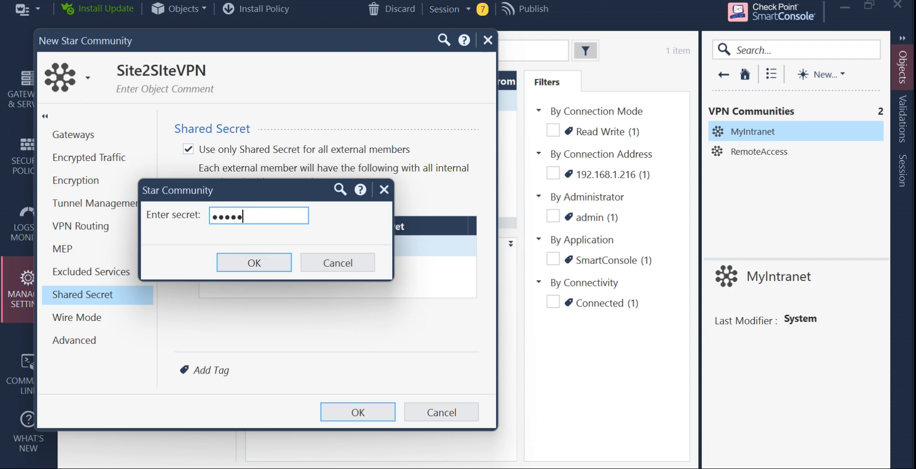
{"action": "left_click", "coordinate": [287, 266]}
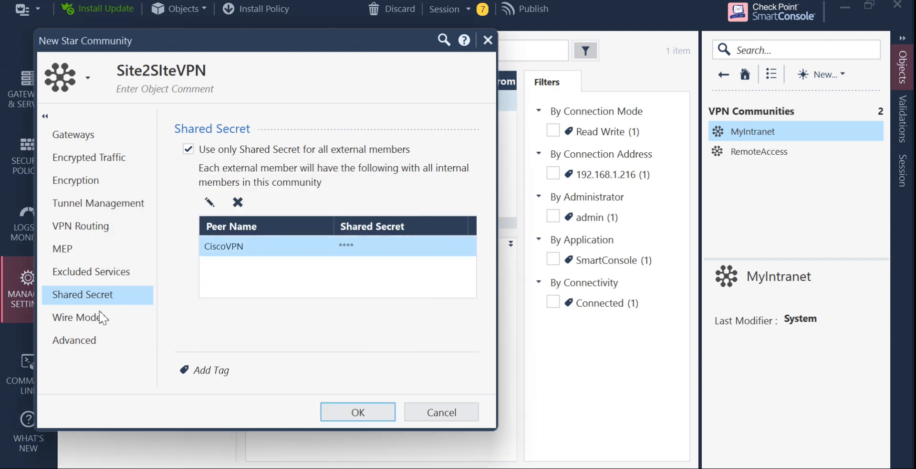
Review the Advanced IKE/IPsec settings and click OK, prompting the 20-character secret warning.
{"action": "left_click", "coordinate": [94, 347]}
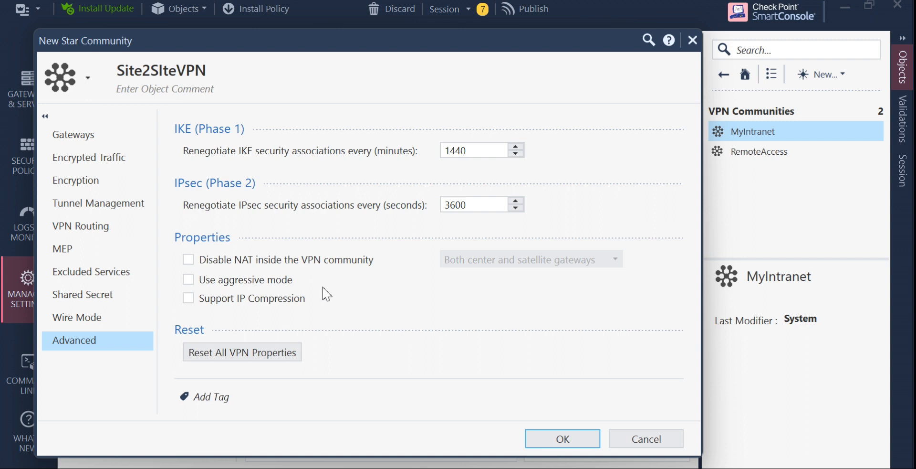
{"action": "left_click", "coordinate": [563, 440]}
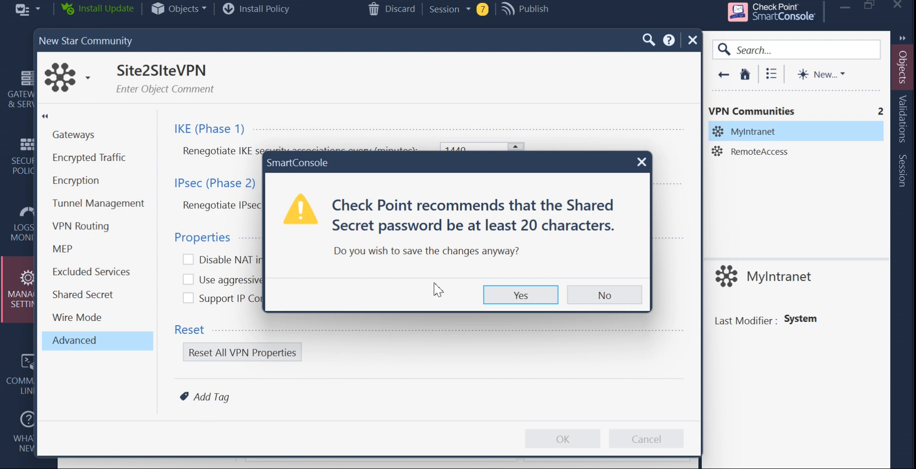
Answer Yes to the short-secret warning so Site2SIteVPN is saved anyway.
{"action": "left_click", "coordinate": [518, 299]}
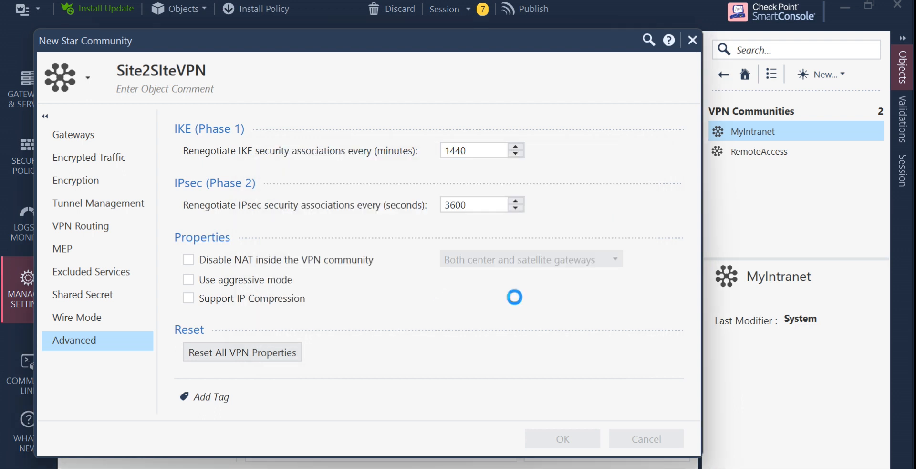